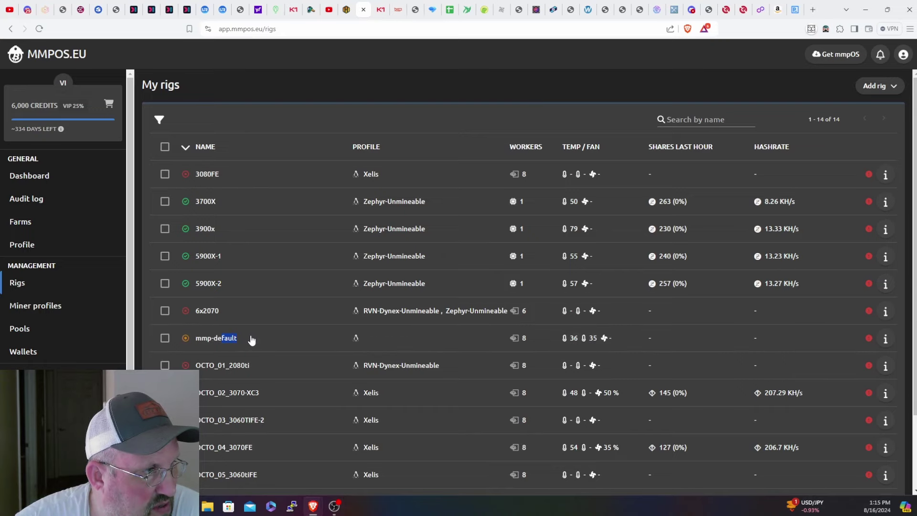
Step: Open the mmp-default rig's detail page from the Rigs list
click(271, 335)
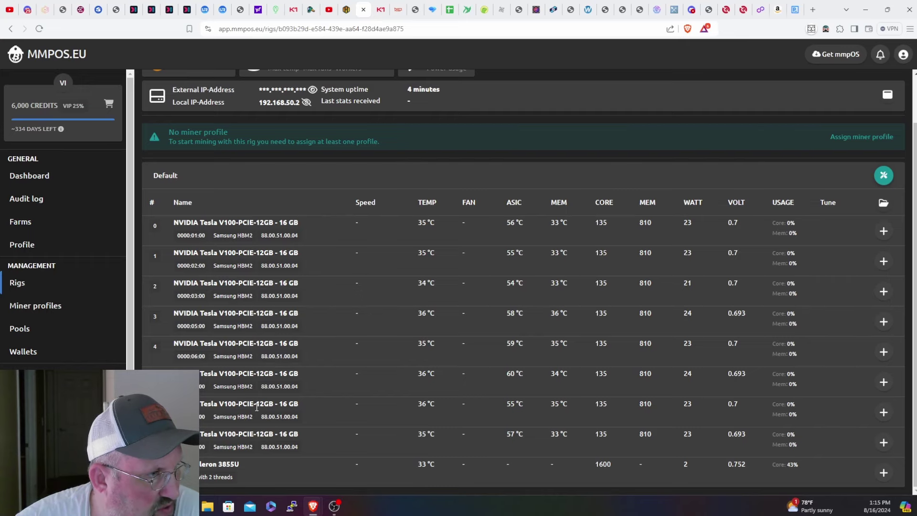
Step: Reopen the mmp-default rig from the rig list and bring up its General settings
scroll(240, 423, up, 2)
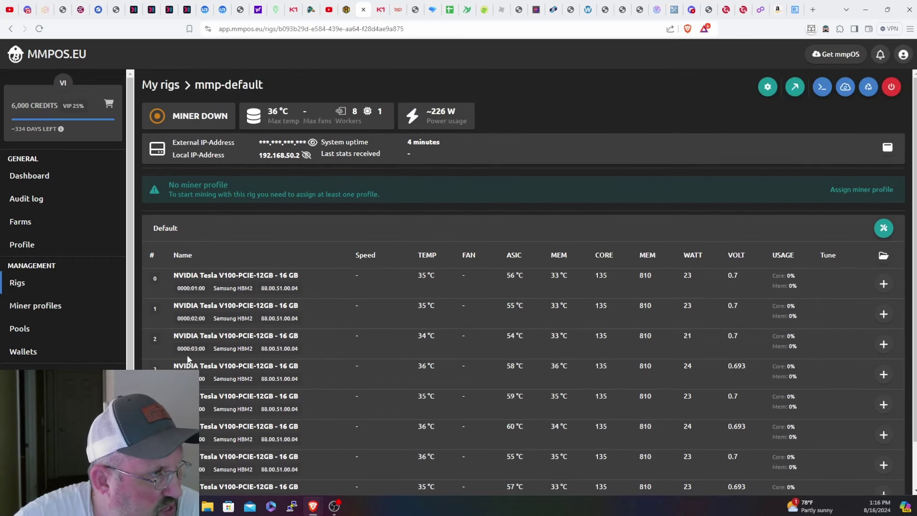
click(26, 286)
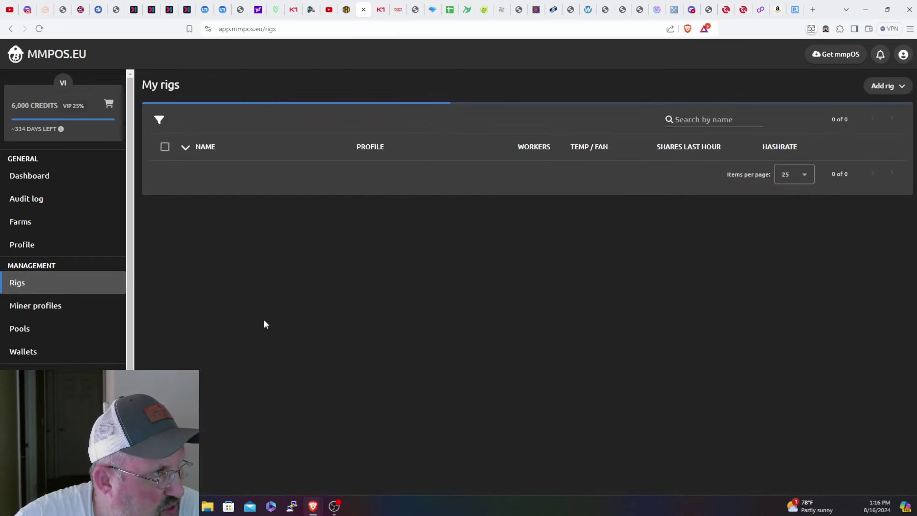
scroll(265, 322, down, 3)
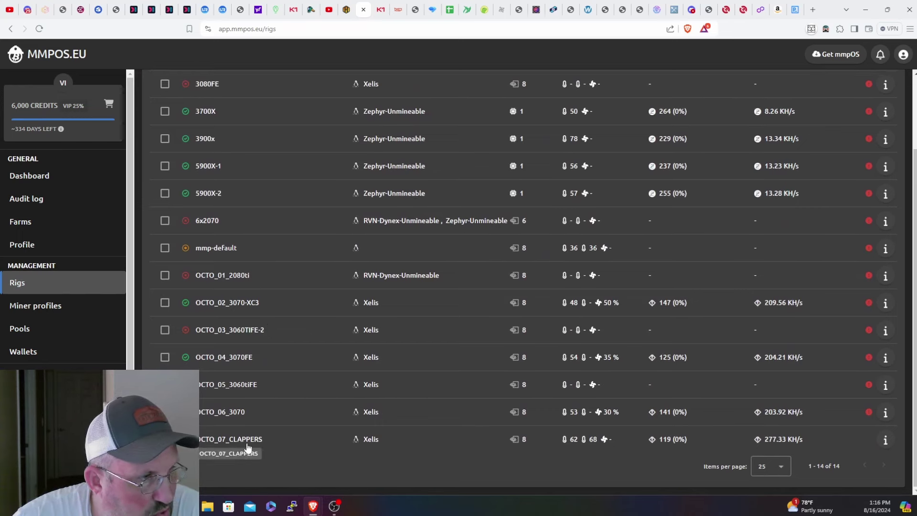
click(206, 248)
scroll(280, 273, up, 1)
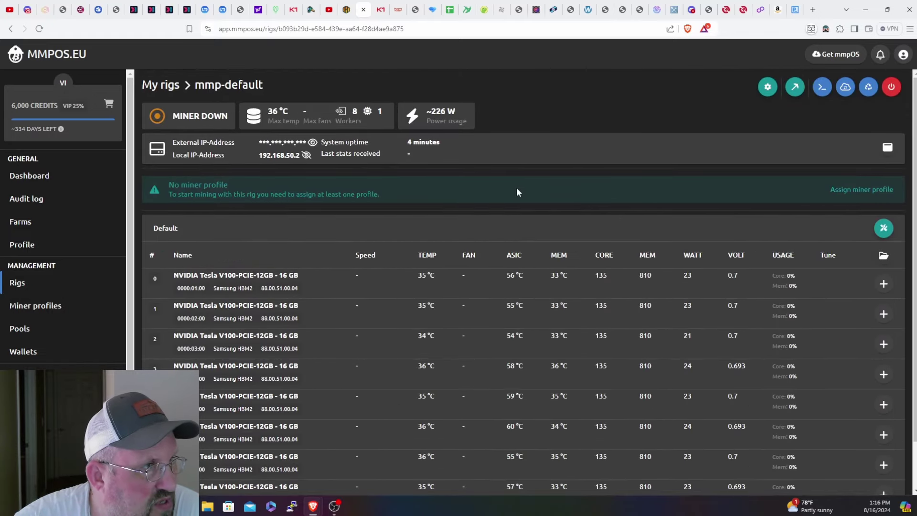
click(768, 86)
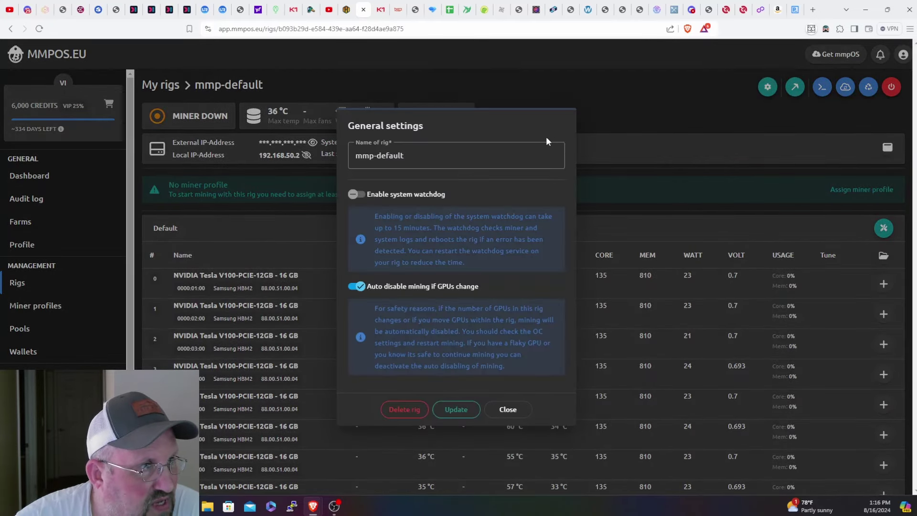
Step: Change the rig name from mmp-default to OCTO_08_CLAPPERS_II and click Update
drag(546, 146, 345, 150)
text(O)
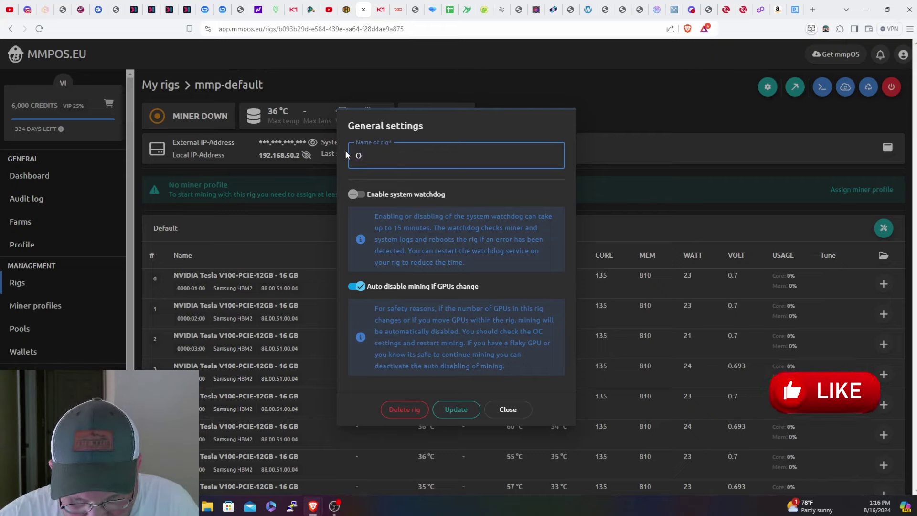
text(CTO_)
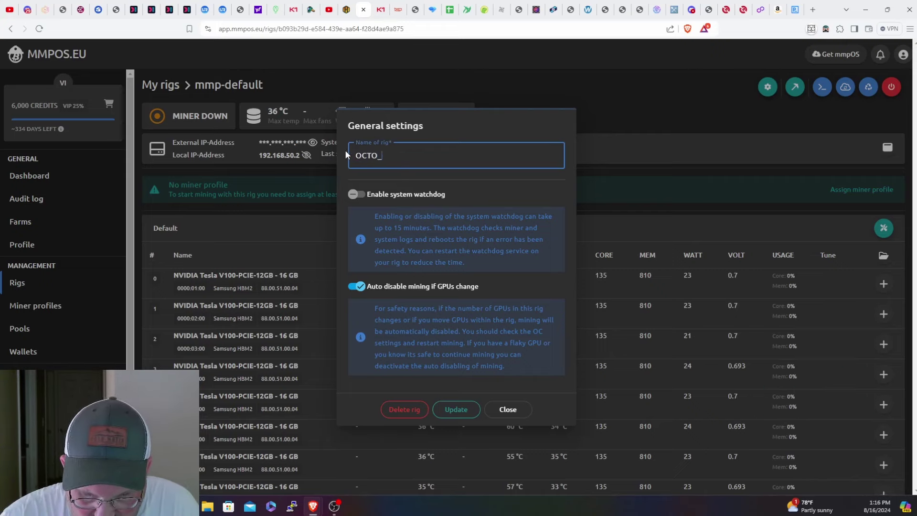
text(089)
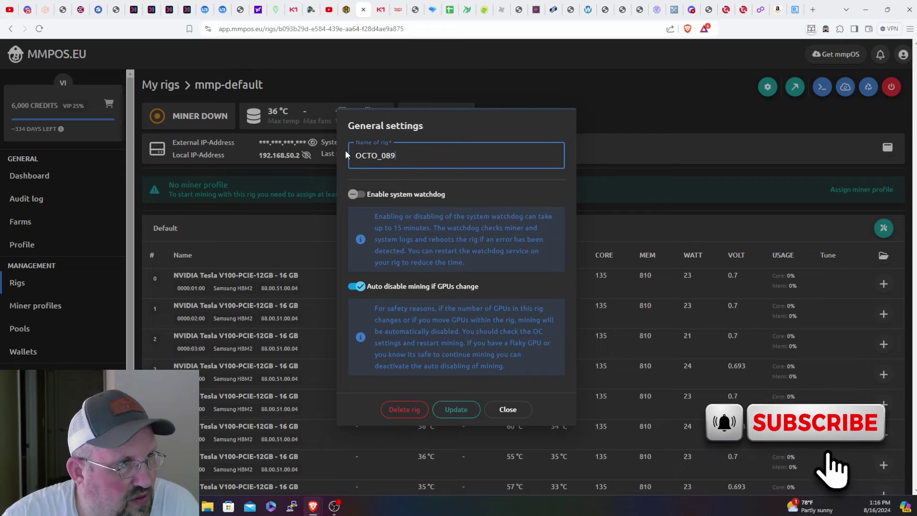
key(BackSpace)
text(_)
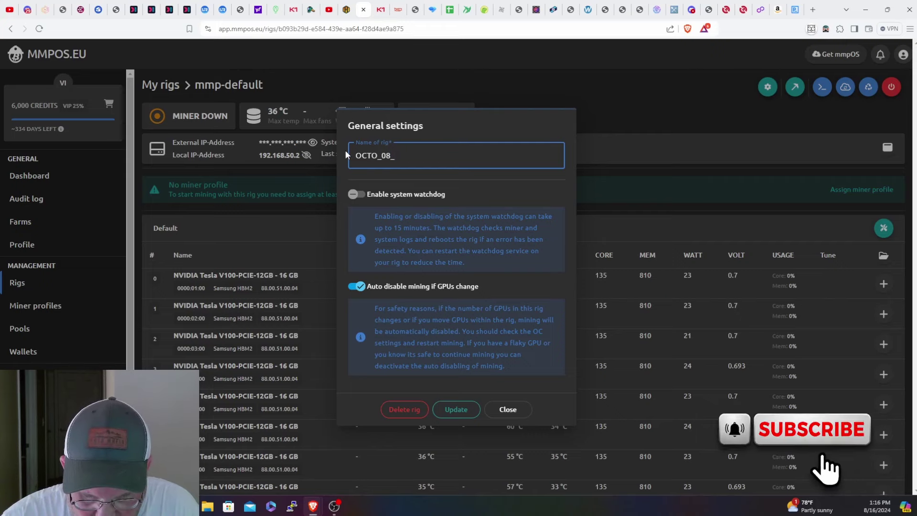
text(CLAPPERS)
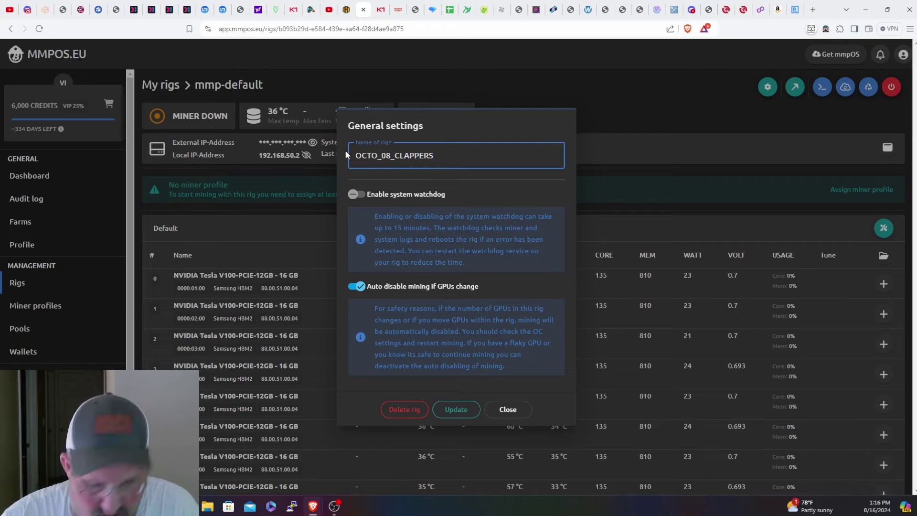
text(II)
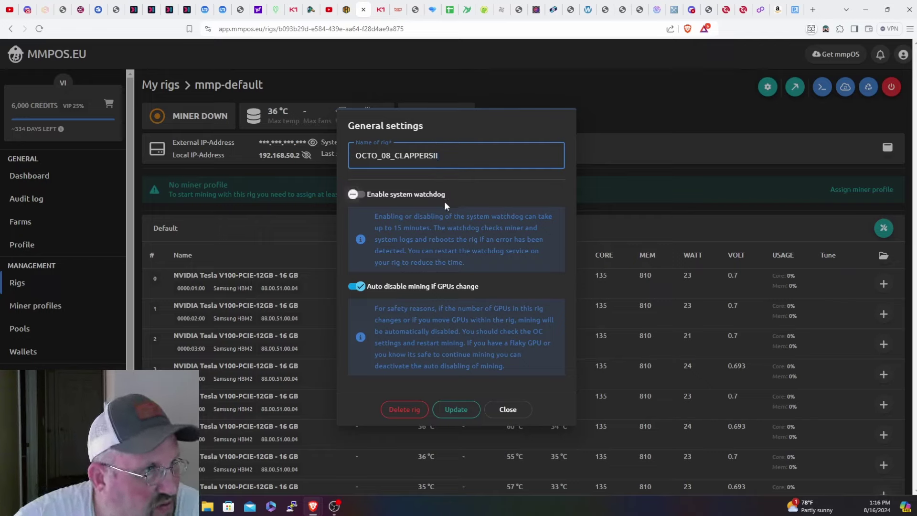
key(BackSpace)
key(BackSpace)
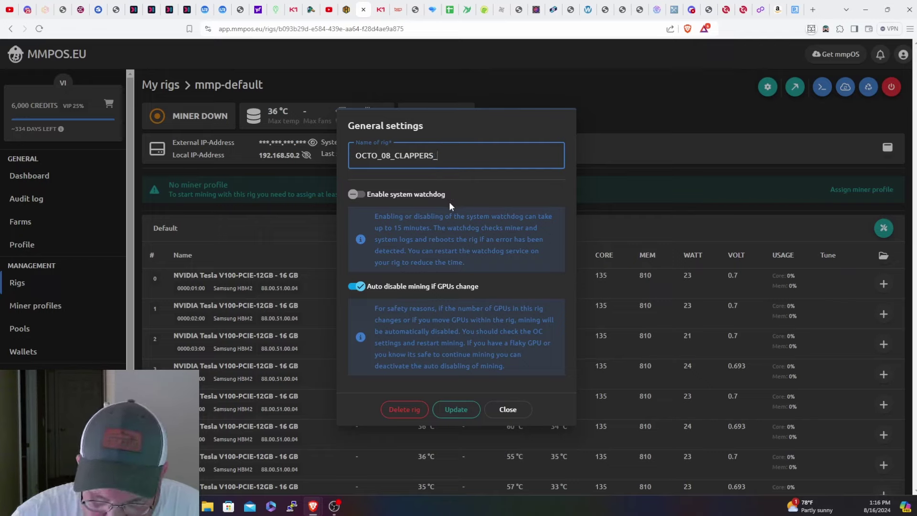
text(IIIIII)
key(BackSpace)
key(BackSpace)
key(BackSpace)
key(BackSpace)
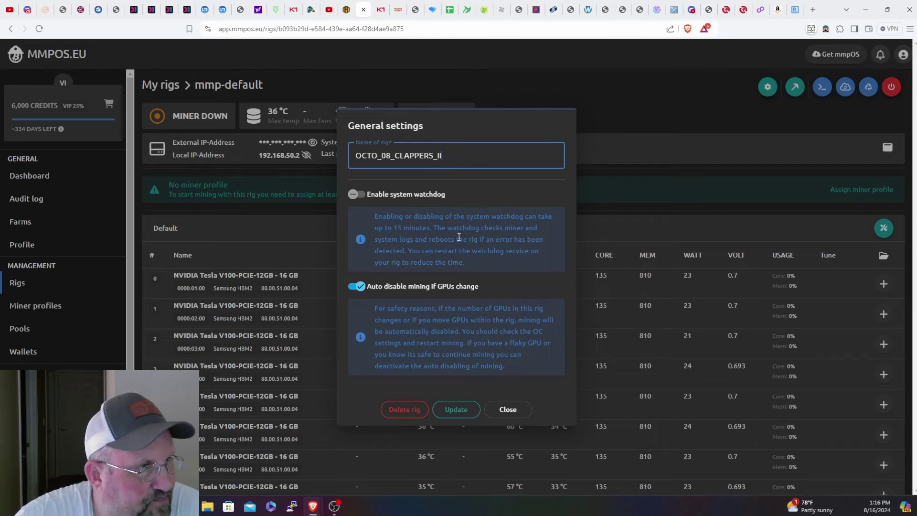
click(456, 411)
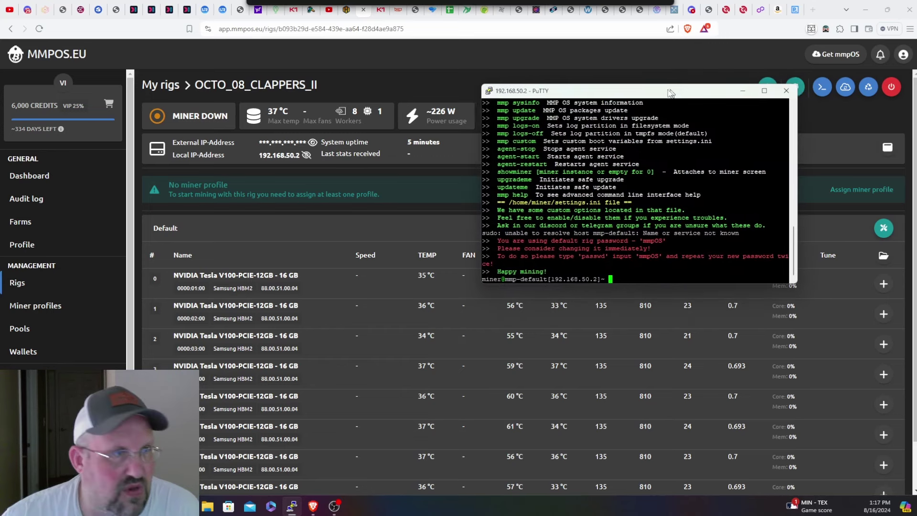
Step: Run 'mmp update && mmp upgrade' and answer y to start the repository update
text(mmp)
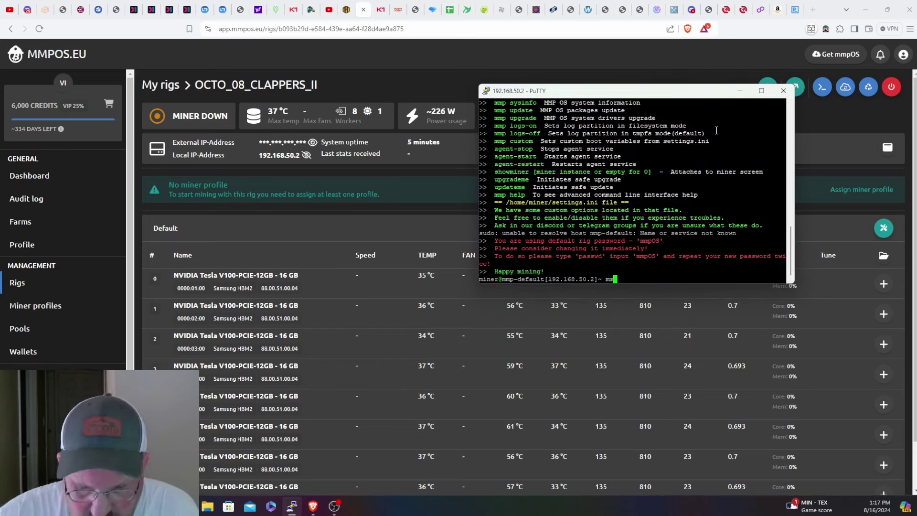
text( u)
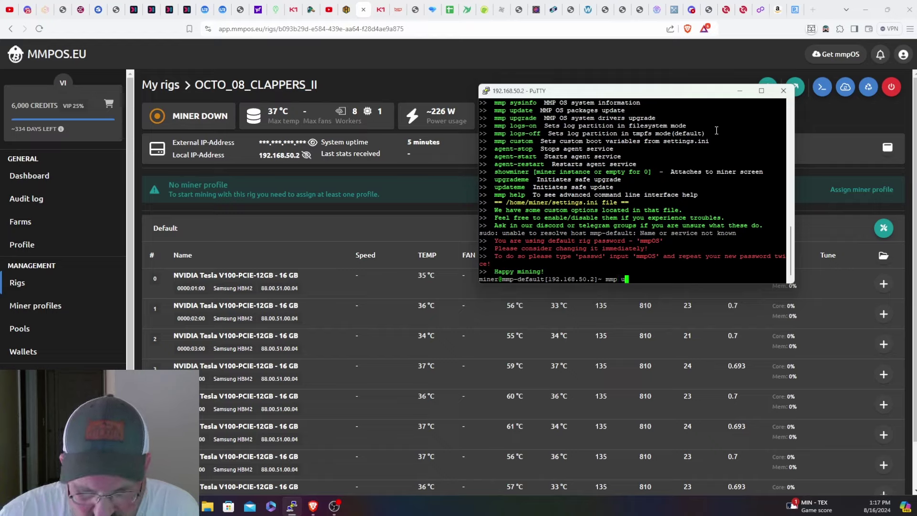
text(pdate &)
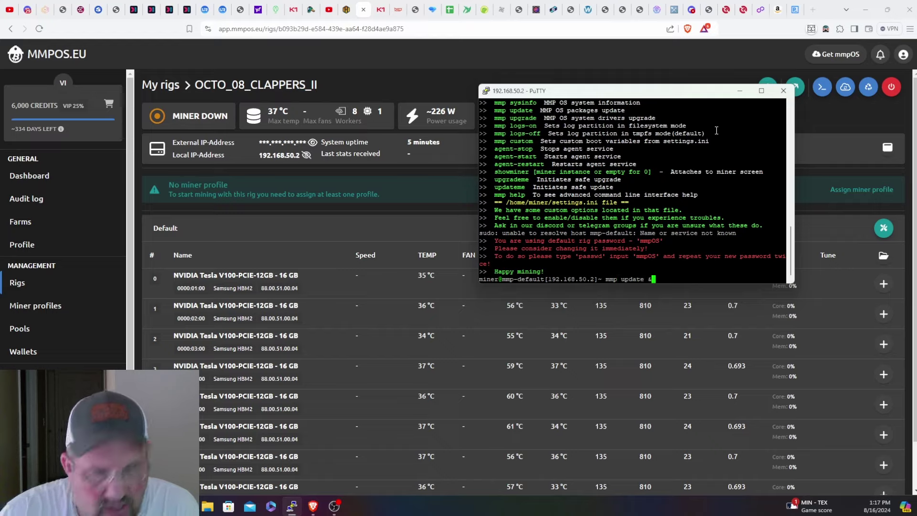
text(& mmp)
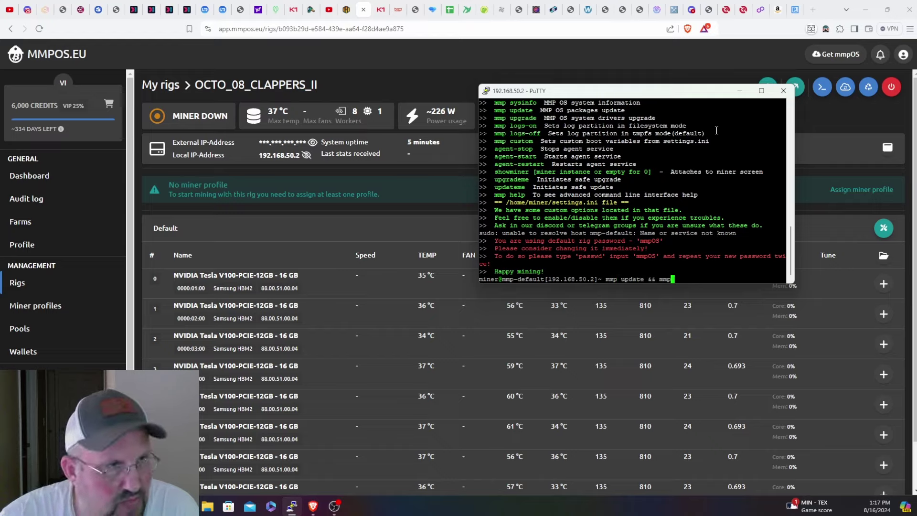
text( u)
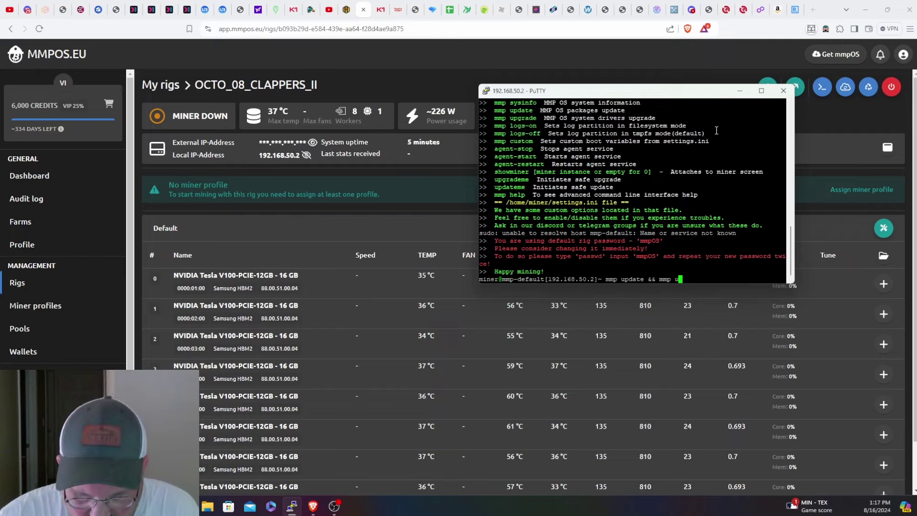
text(pgrade)
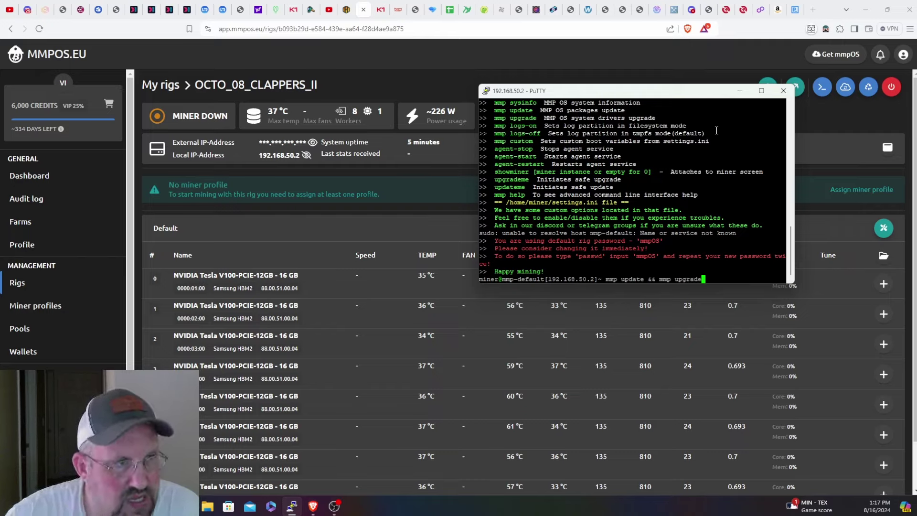
key(Return)
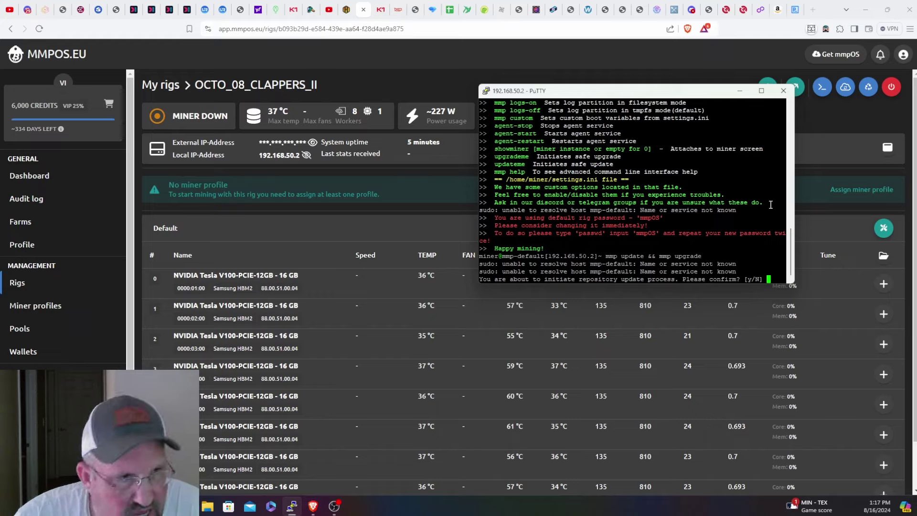
text(y')
key(BackSpace)
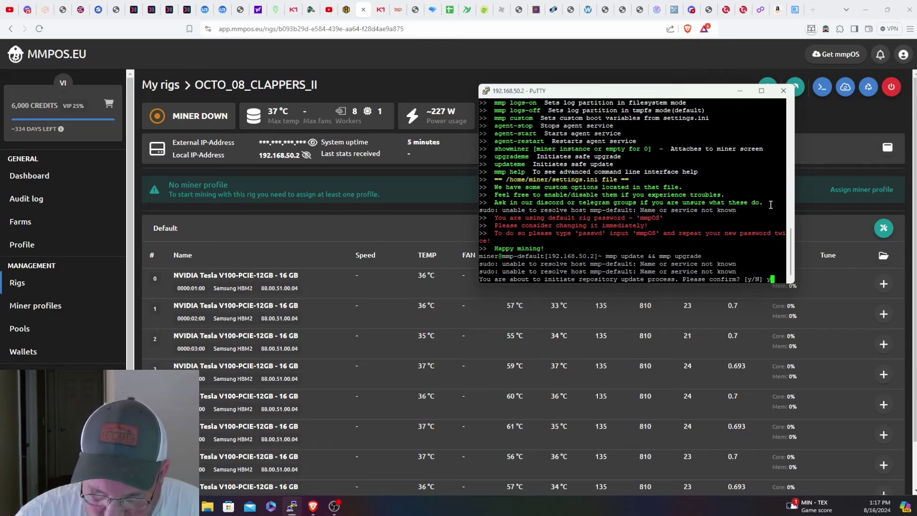
key(Return)
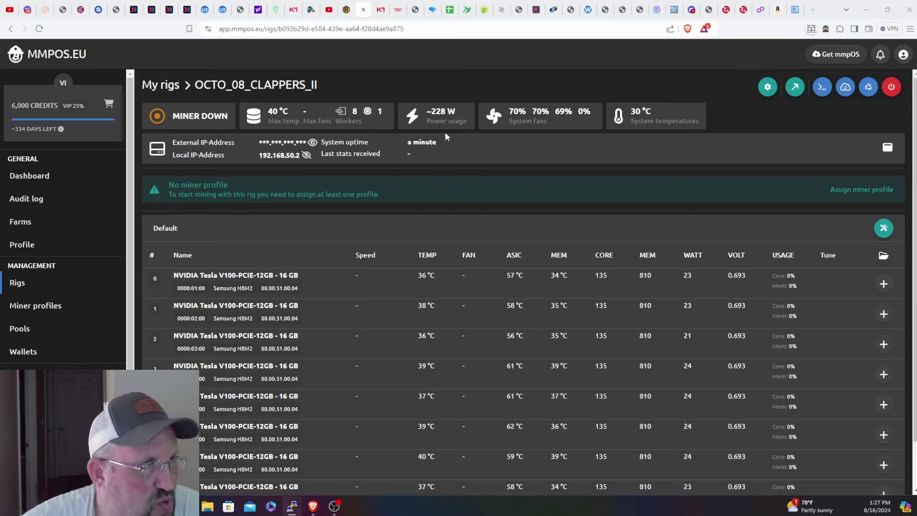
Step: Browse the miner profile chooser and close it without switching profiles
click(841, 191)
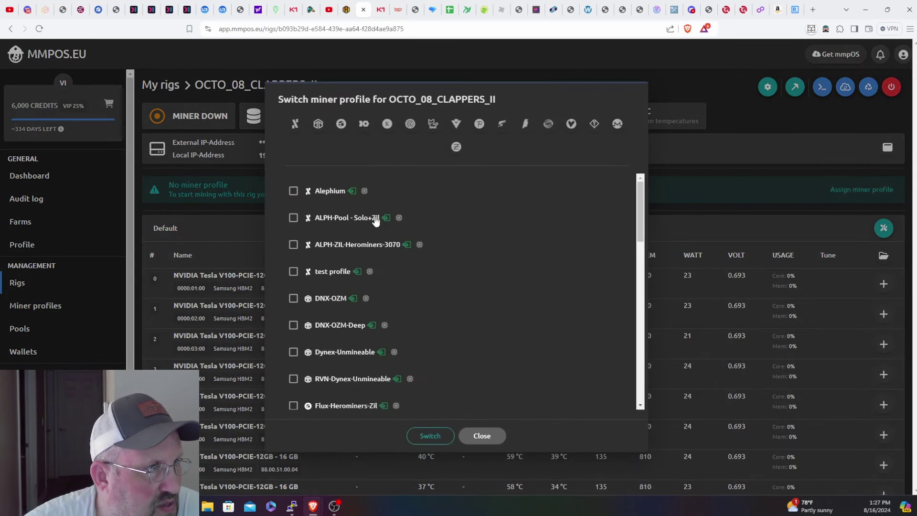
scroll(403, 238, down, 9)
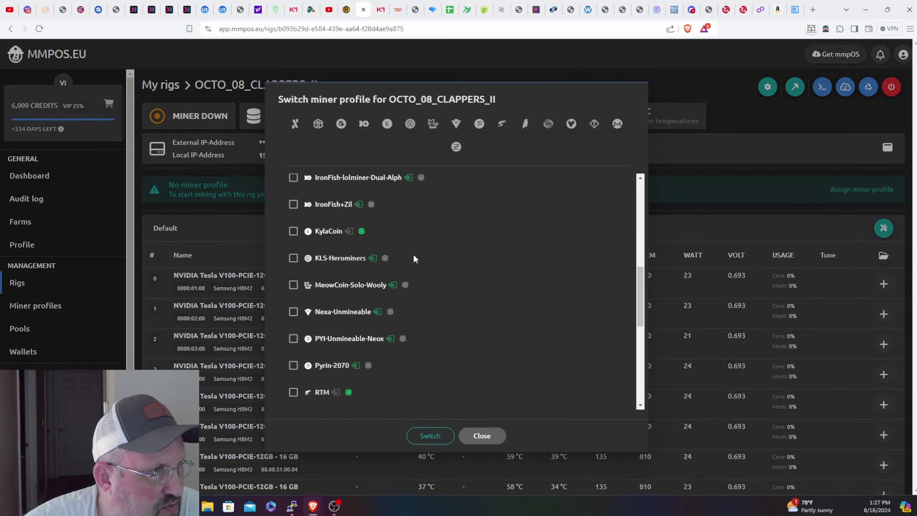
scroll(429, 259, down, 6)
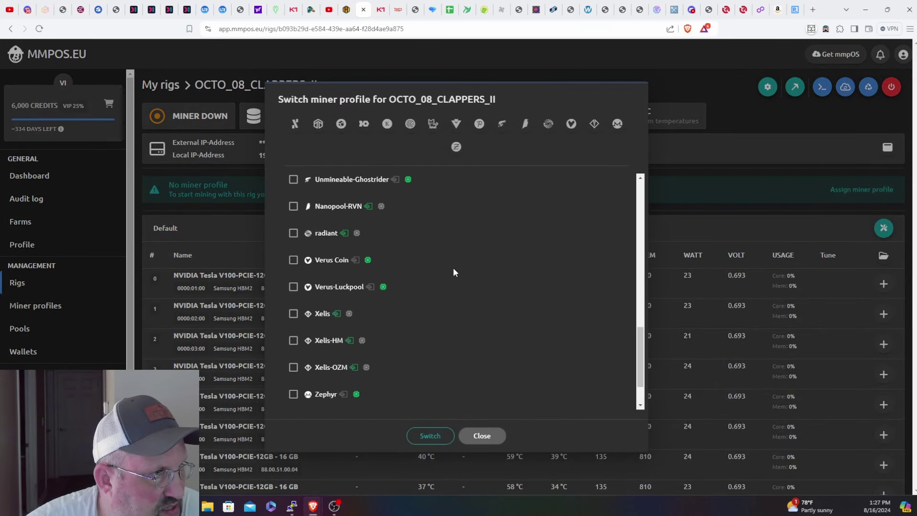
click(487, 437)
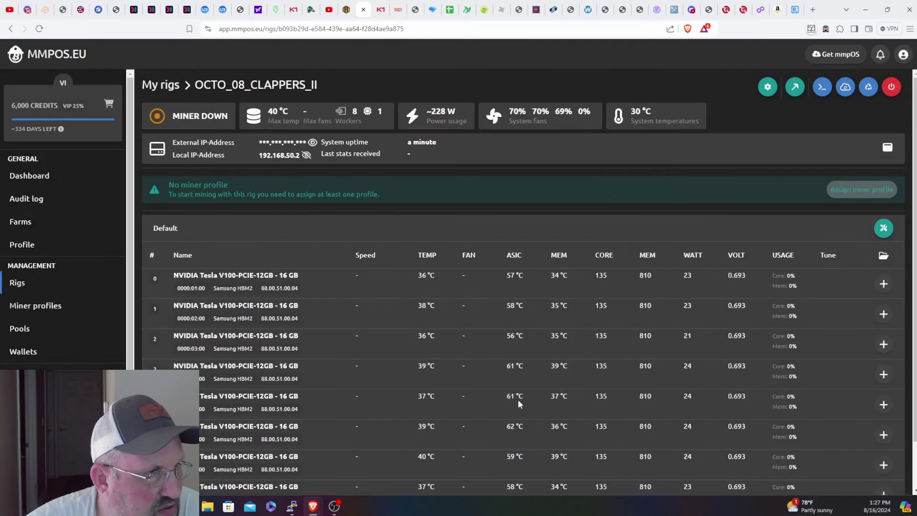
Step: Load the CMP100-210-Xelis preset on GPU 0, apply it to all 8 similar GPUs, and save
click(883, 284)
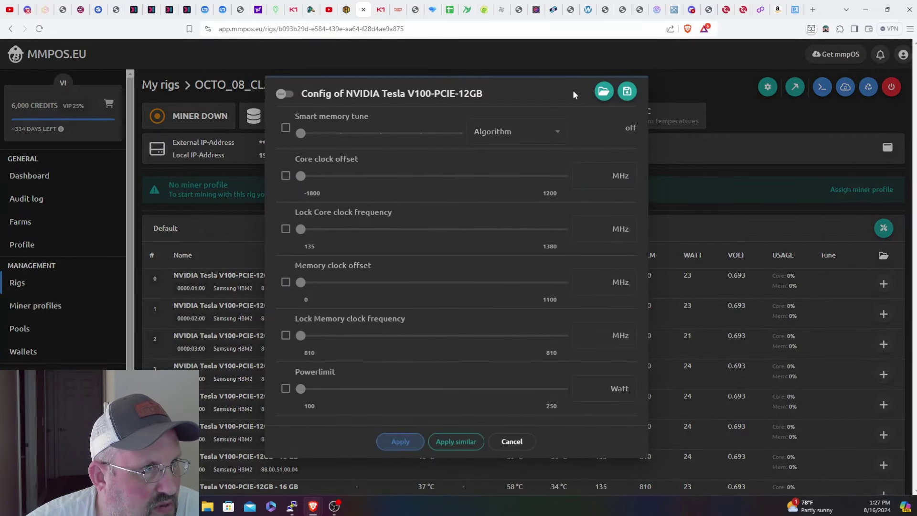
click(604, 91)
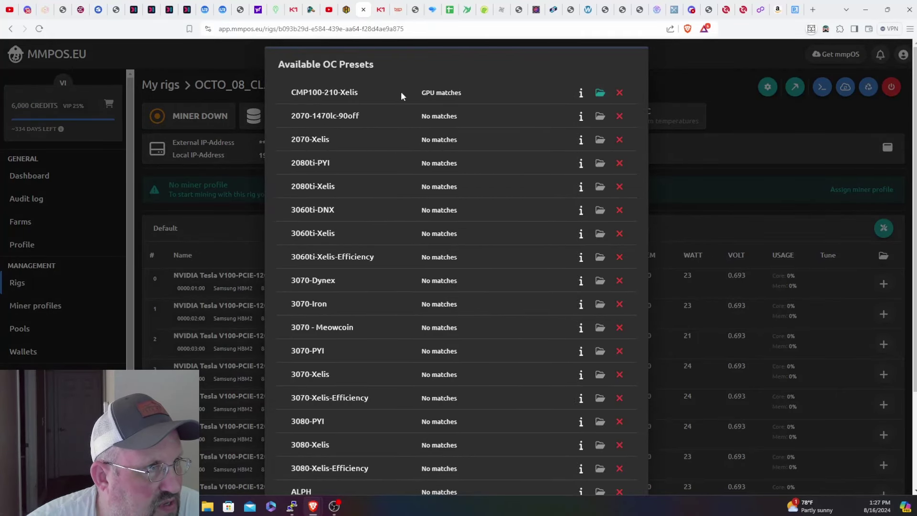
click(600, 92)
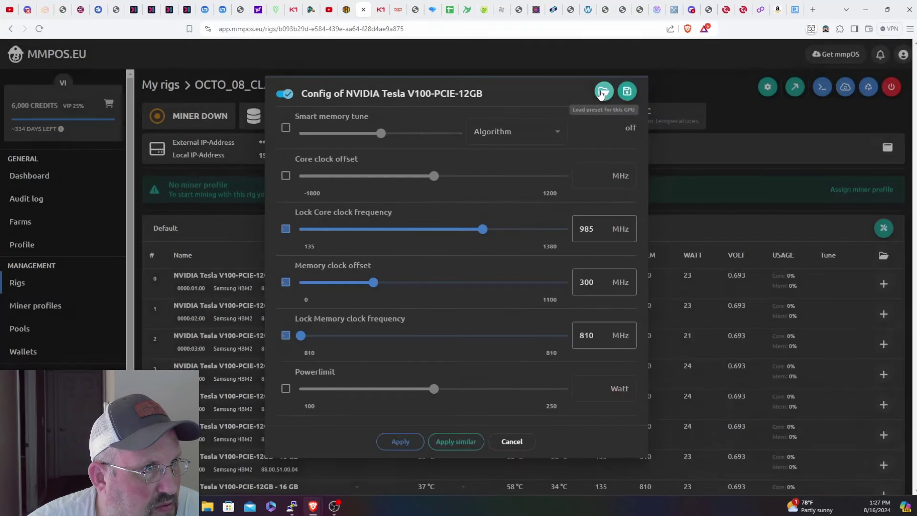
click(456, 442)
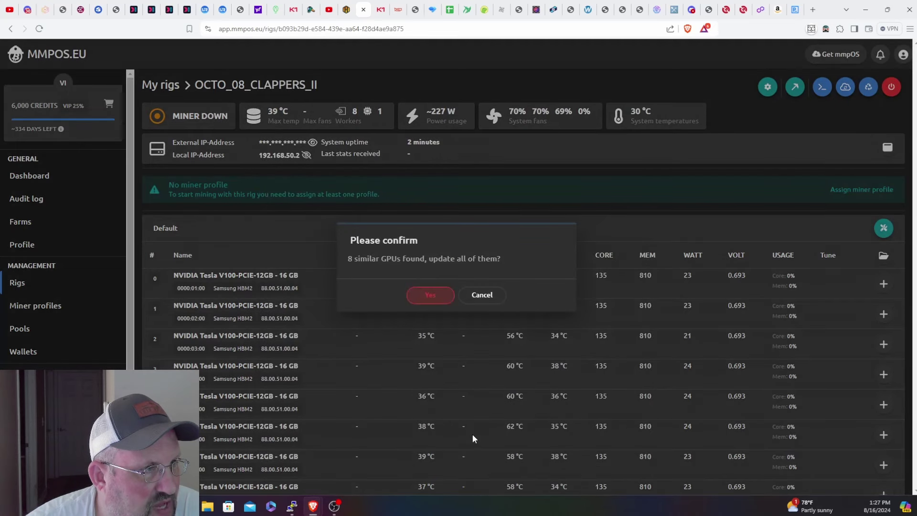
click(438, 297)
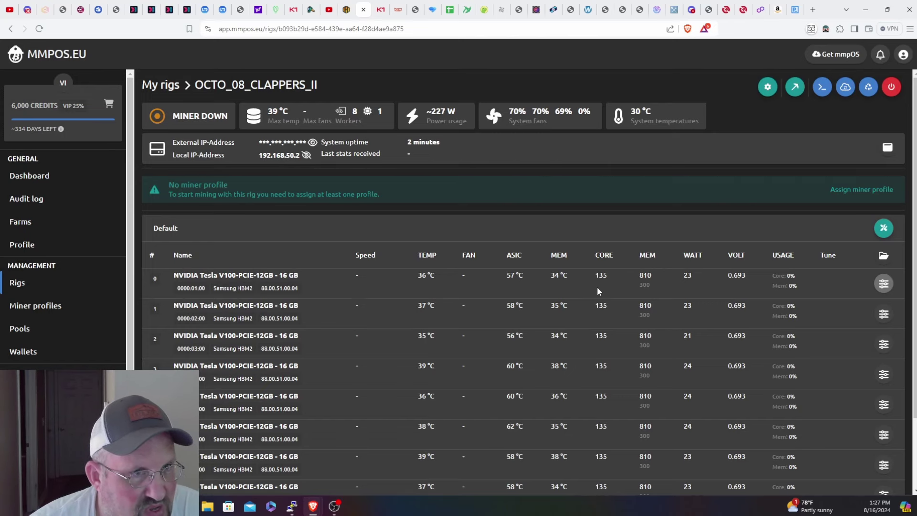
scroll(841, 220, down, 2)
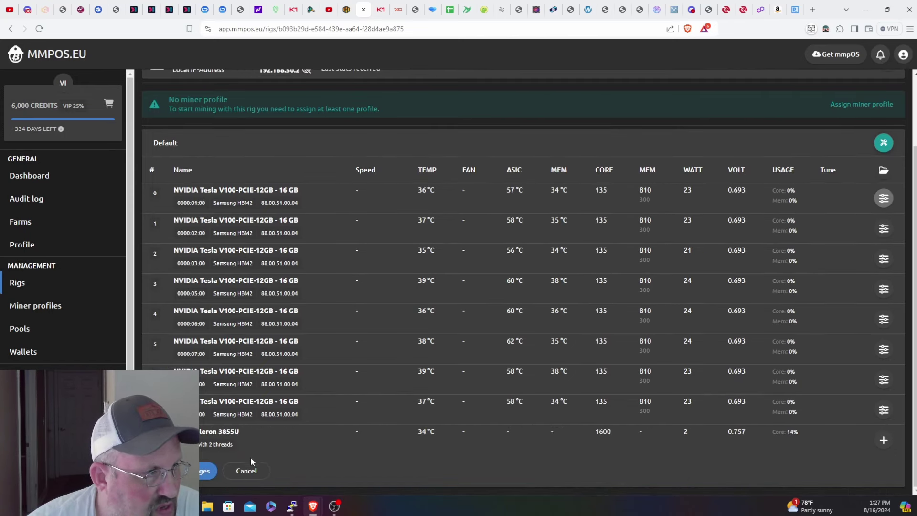
click(208, 470)
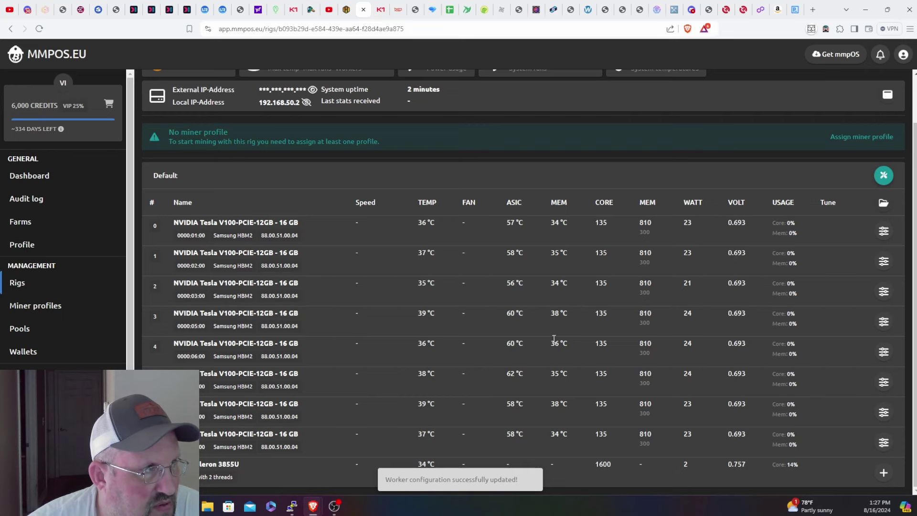
Step: Recheck GPU 0's 985 MHz core and +300 memory values, then bring up the miner profile list
click(883, 231)
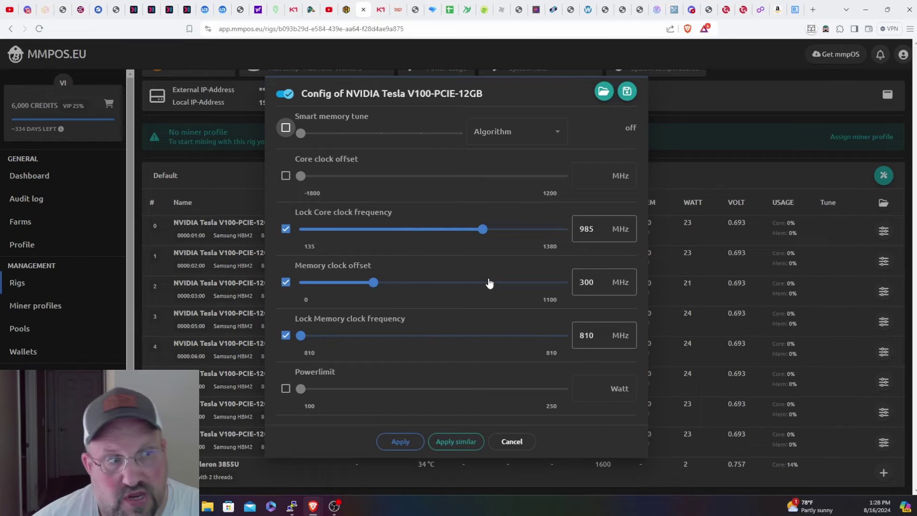
click(518, 442)
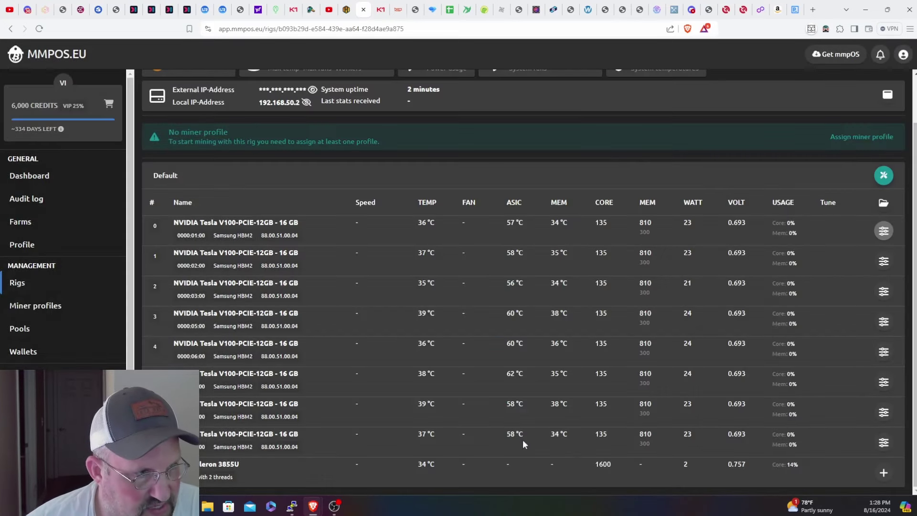
click(847, 138)
Step: Switch the rig to the Xelis miner profile and bring the PuTTY console forward
scroll(347, 266, down, 10)
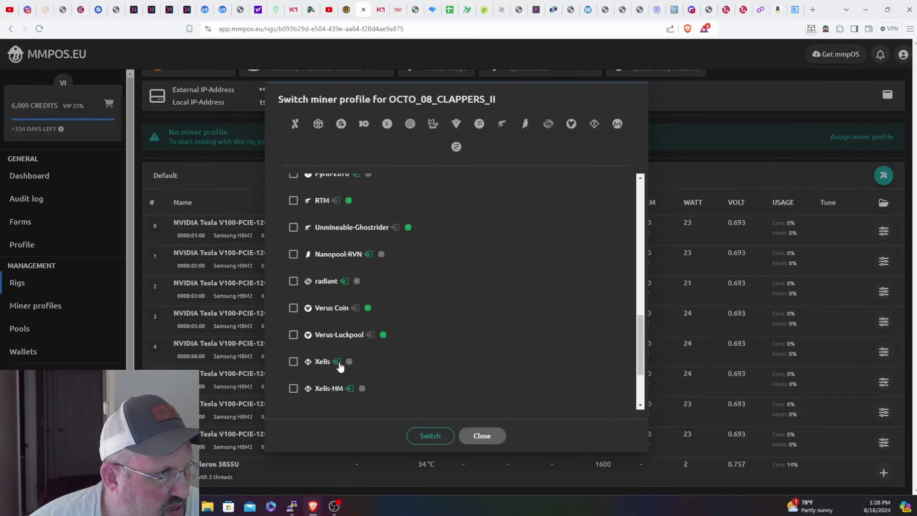
click(293, 363)
click(432, 437)
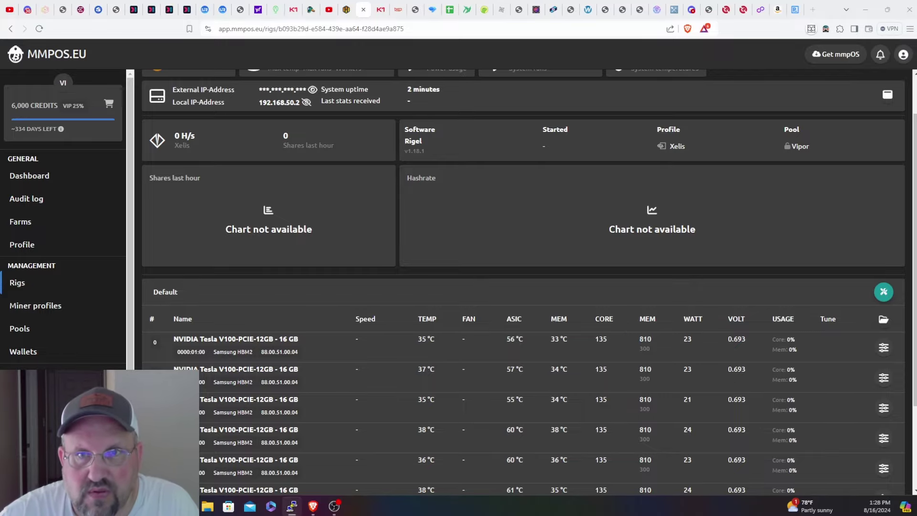
key(alt+Tab)
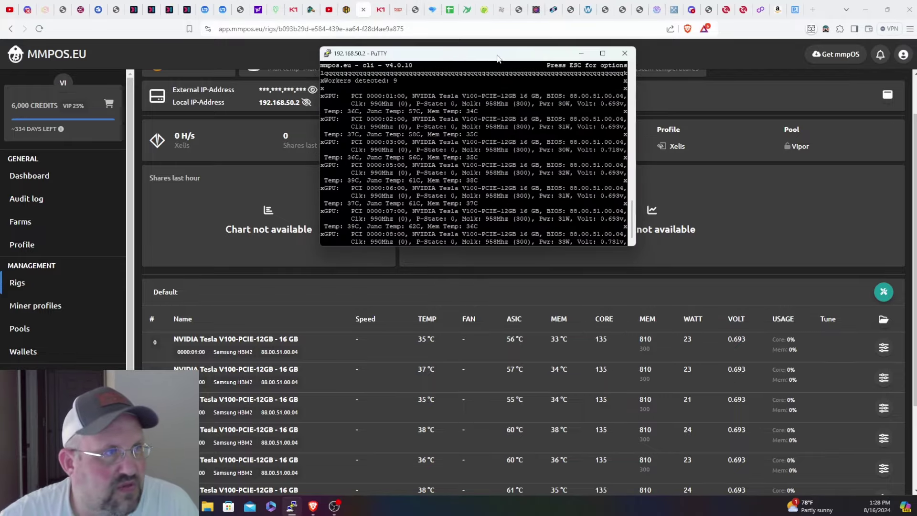
Step: Maximize the PuTTY console to check overclocks and accepted shares, then return to MMPOS
click(603, 53)
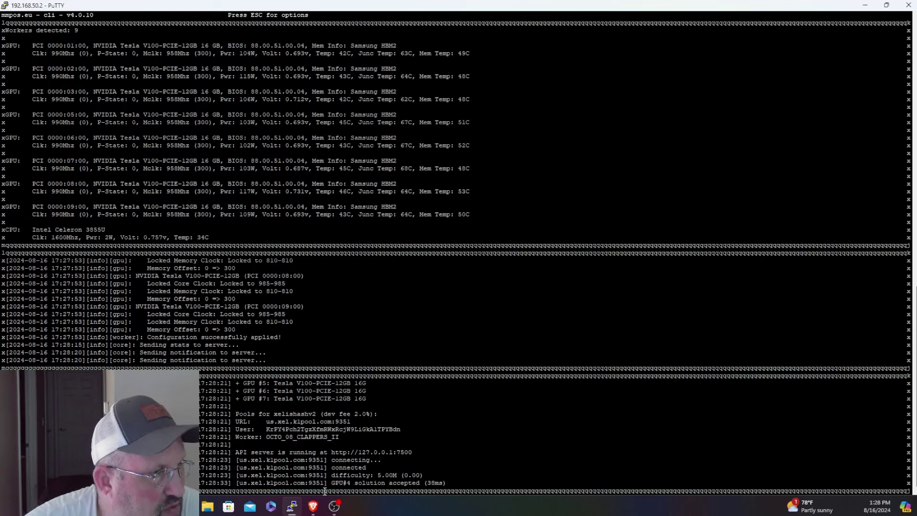
mouse_move(312, 506)
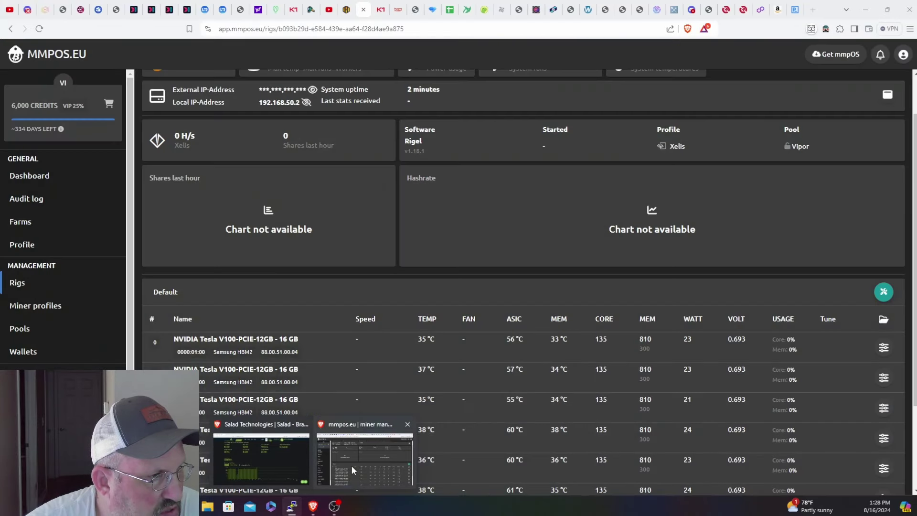
click(352, 463)
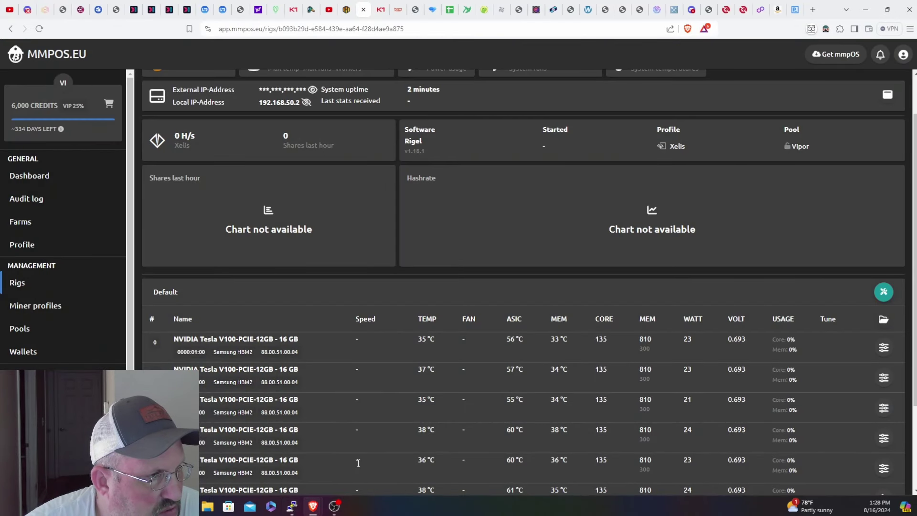
scroll(448, 397, up, 2)
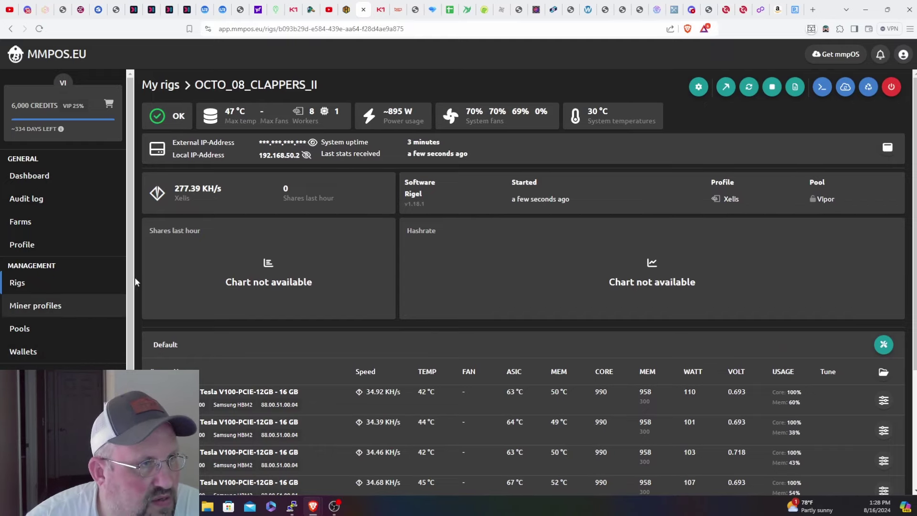
click(889, 147)
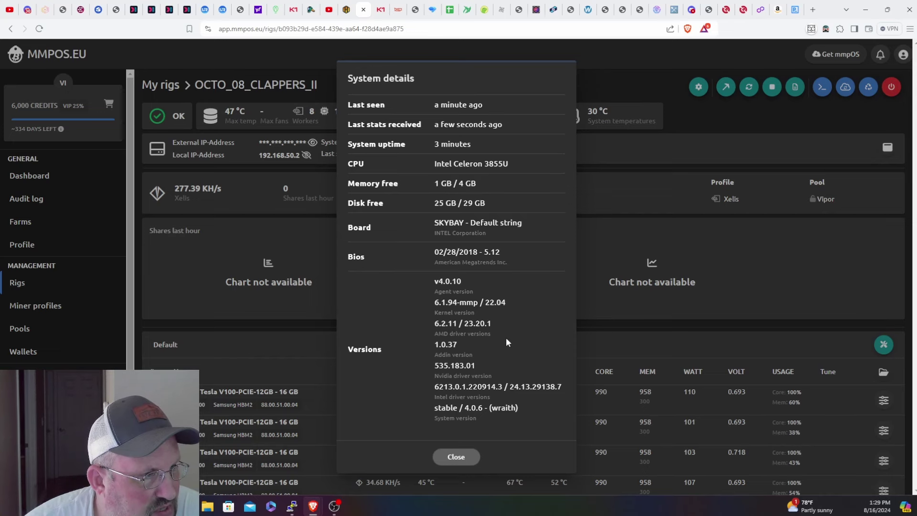
click(460, 459)
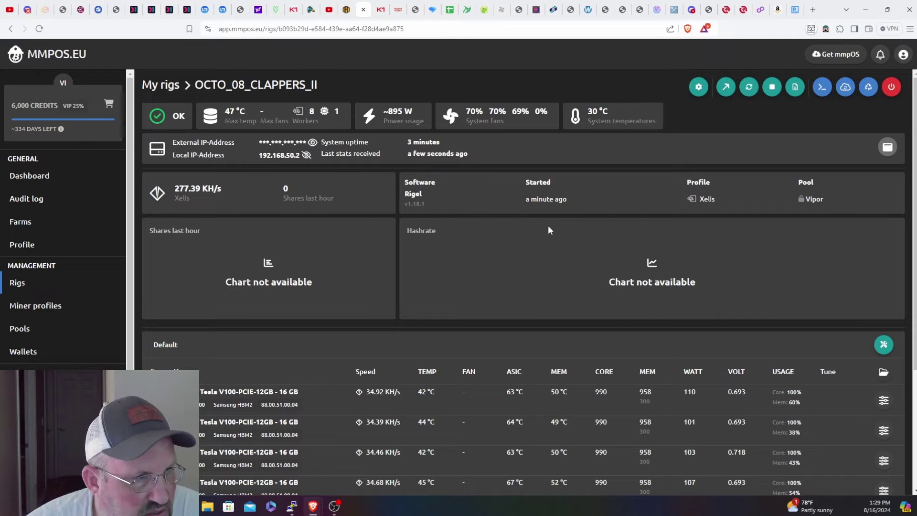
scroll(550, 229, down, 3)
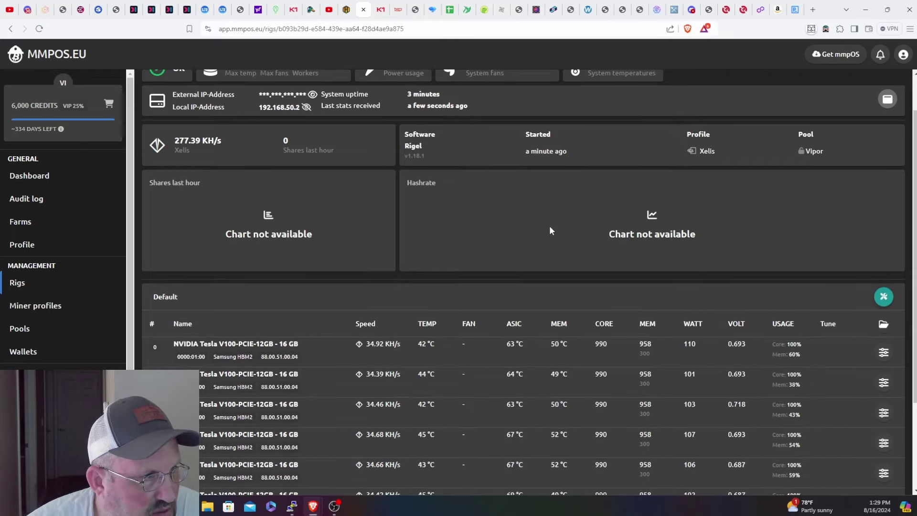
scroll(550, 228, down, 1)
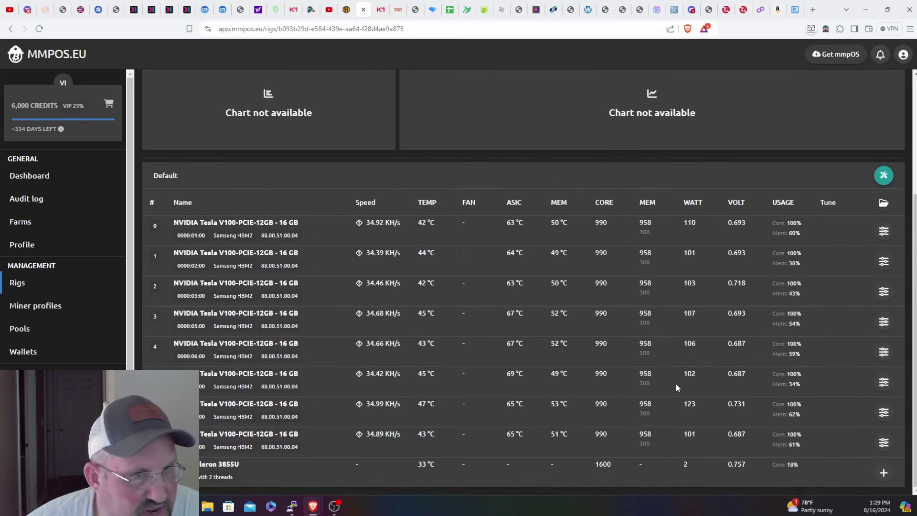
mouse_move(317, 505)
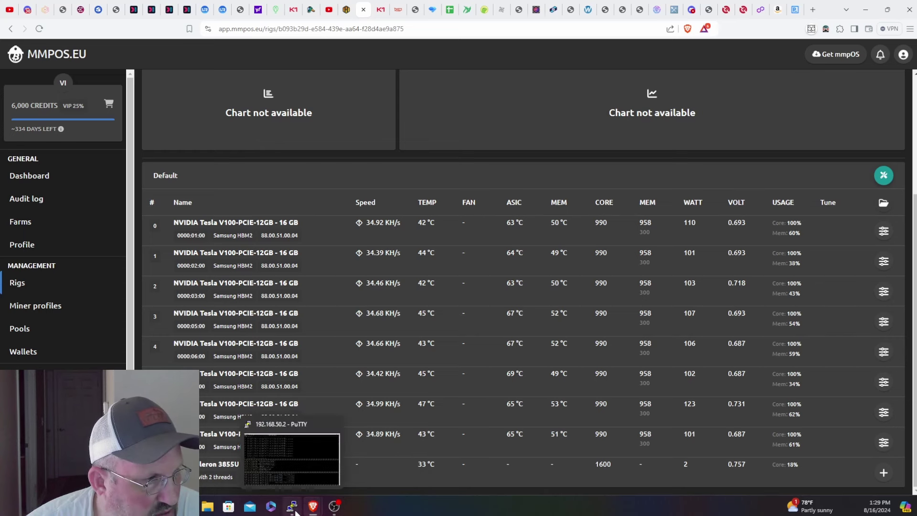
click(295, 510)
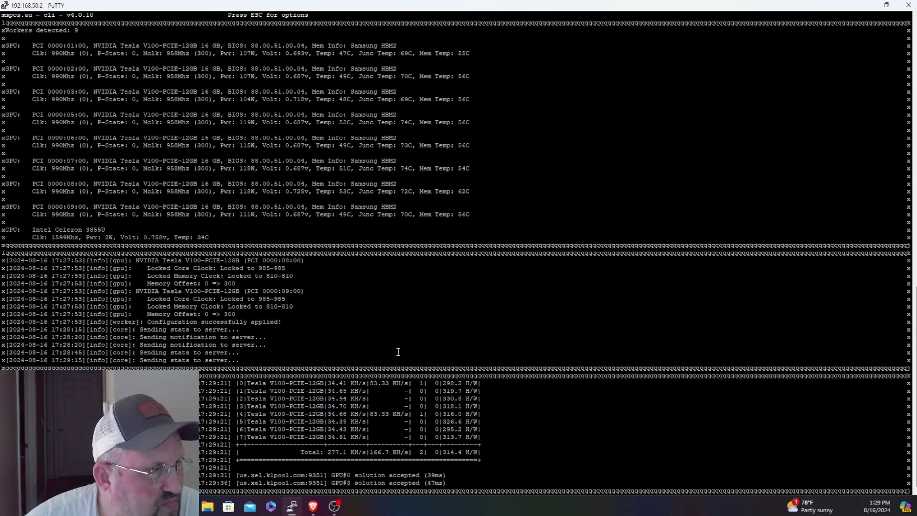
mouse_move(313, 506)
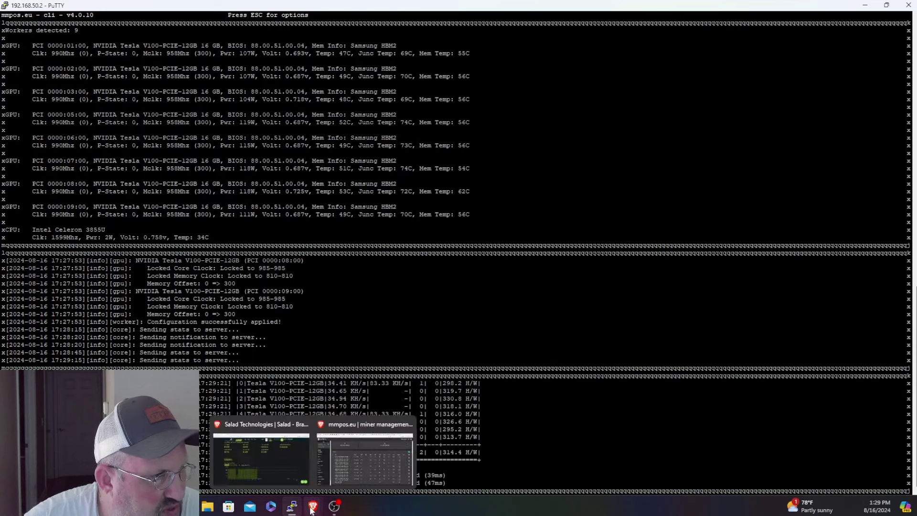
click(335, 470)
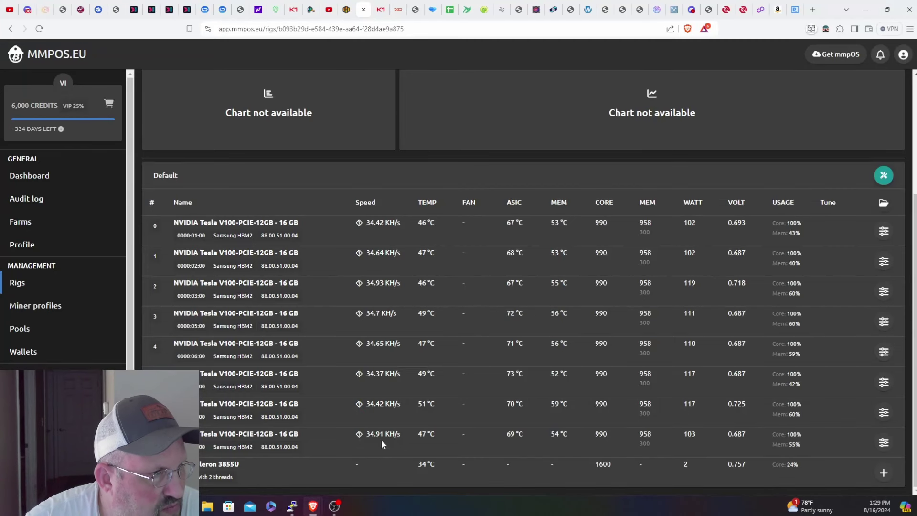
Step: In the Default config, enable fixed 75% system fan speed checked every 30s, save, then open hashrate.no
click(884, 175)
click(802, 201)
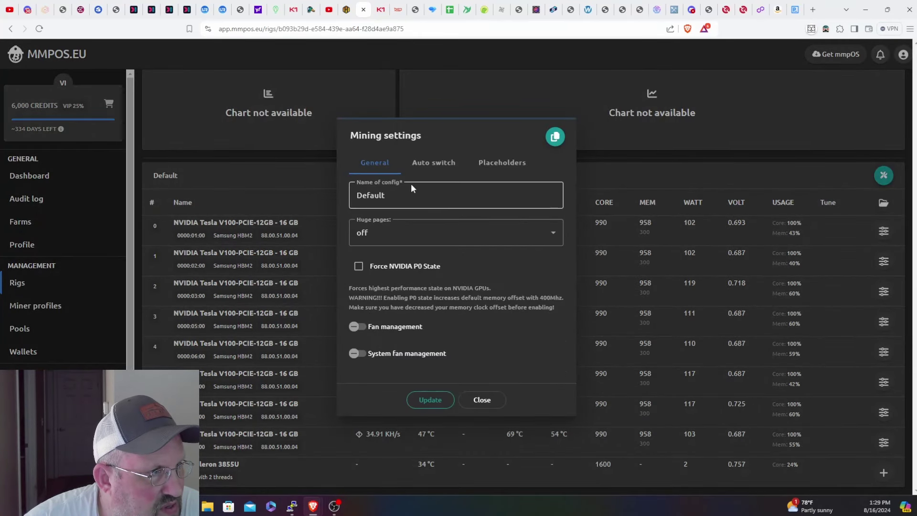
click(357, 353)
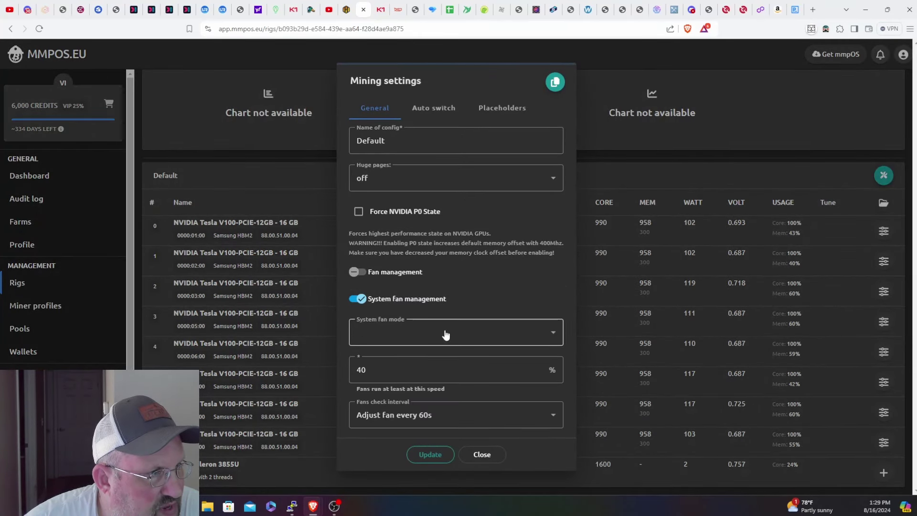
click(440, 337)
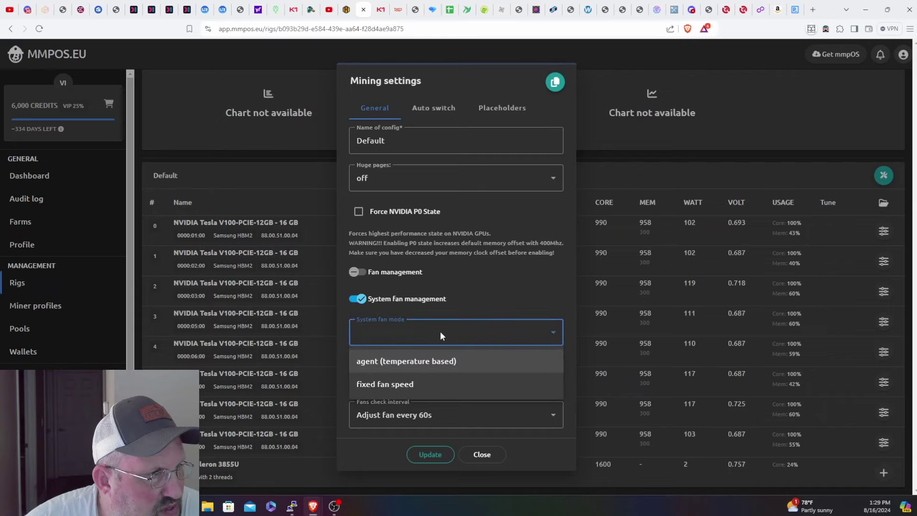
click(405, 382)
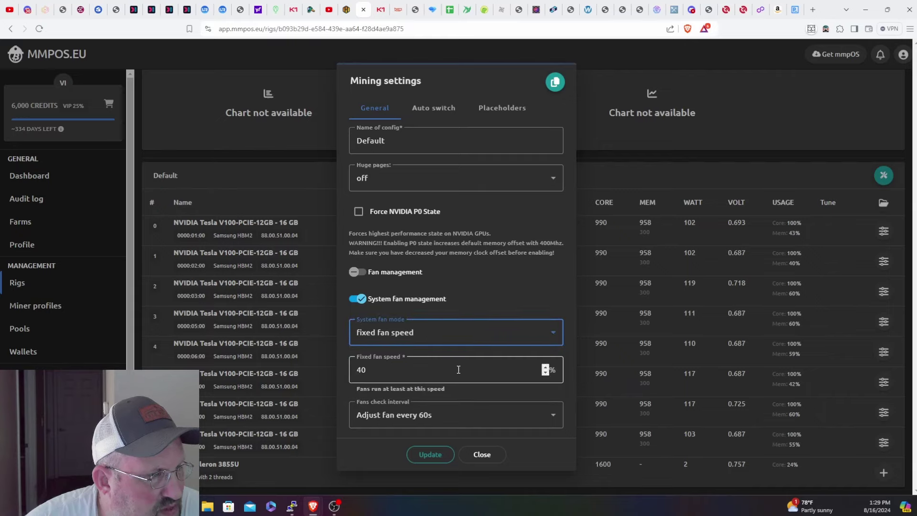
drag(460, 369, 354, 366)
text(75)
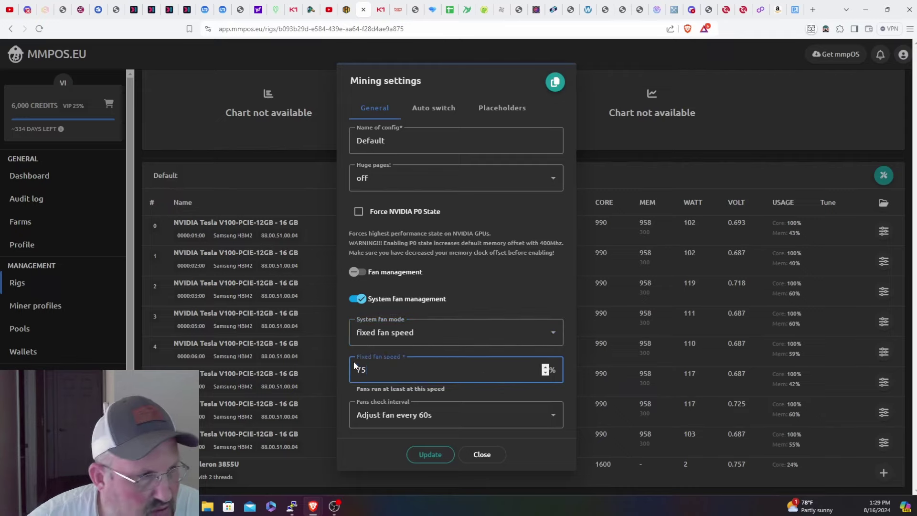
click(424, 416)
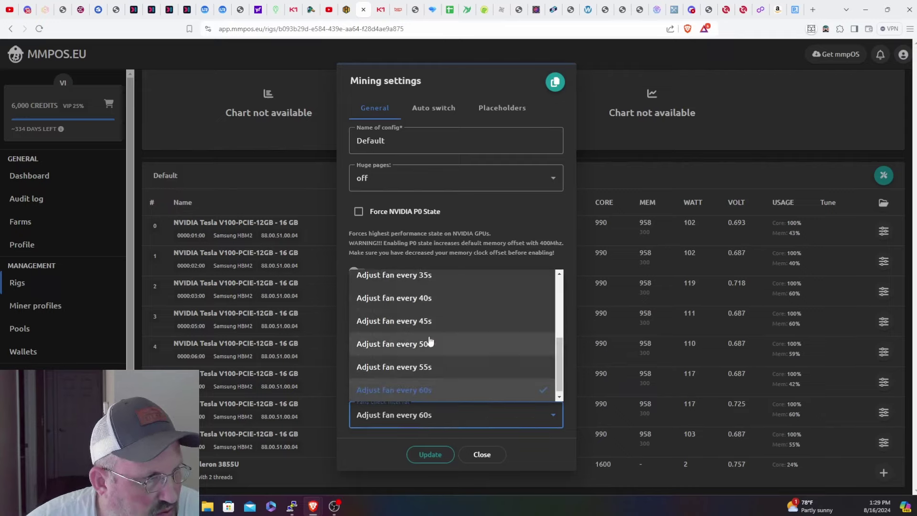
scroll(429, 342, up, 1)
click(431, 301)
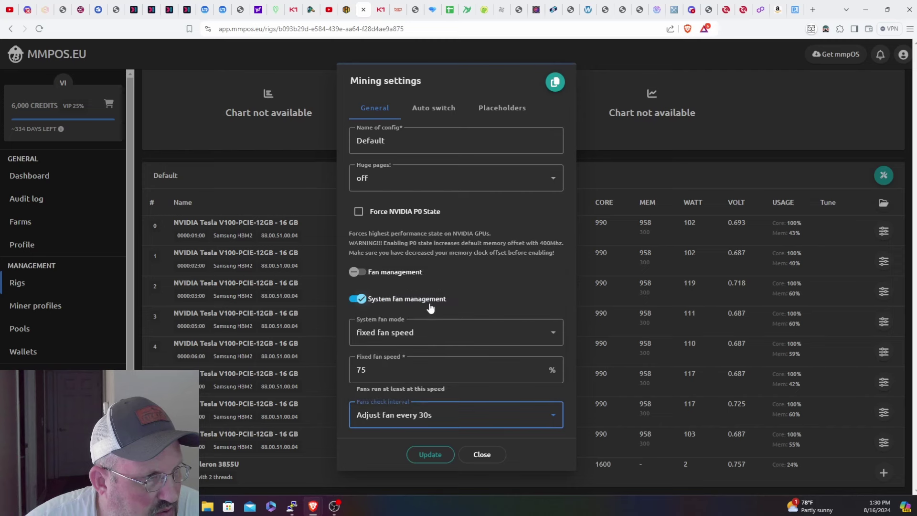
click(430, 454)
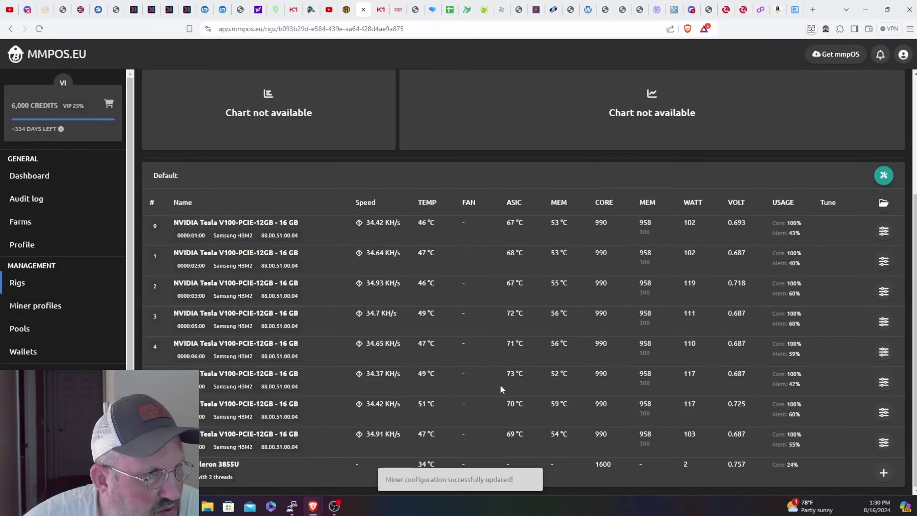
scroll(500, 385, up, 4)
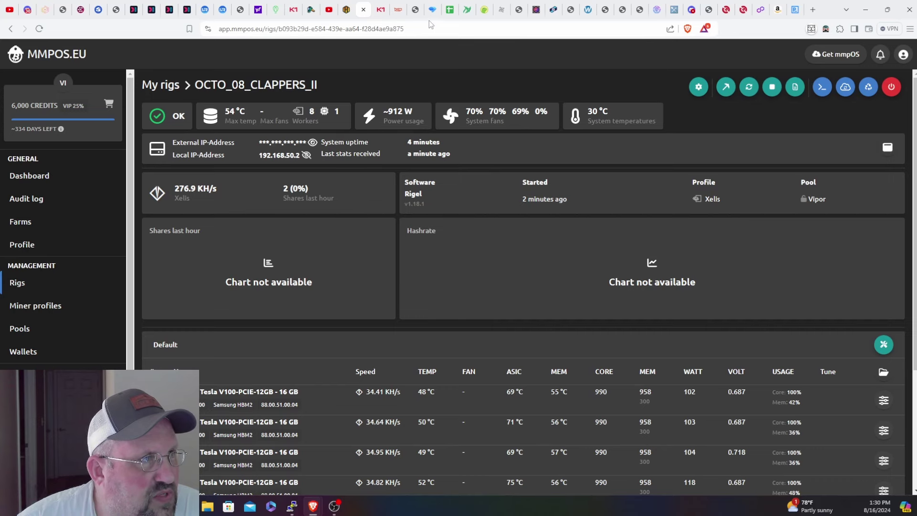
click(398, 10)
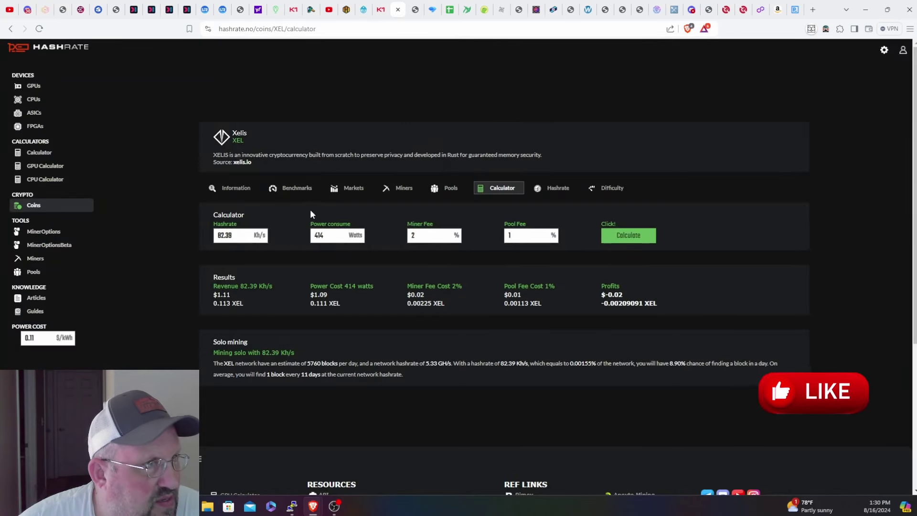
Step: Calculate Xelis profit for 276.3 KH/s at 912 W, then go back to the MMPOS rig page
double_click(235, 240)
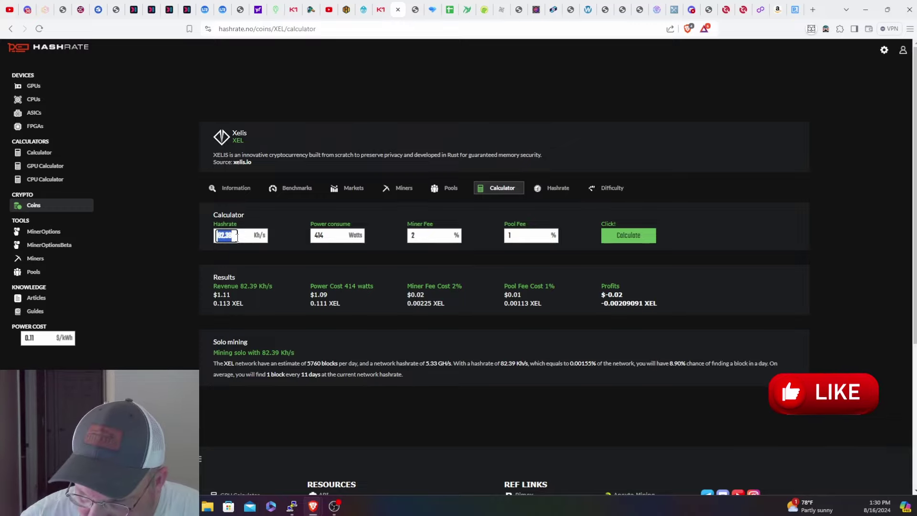
text(276.3)
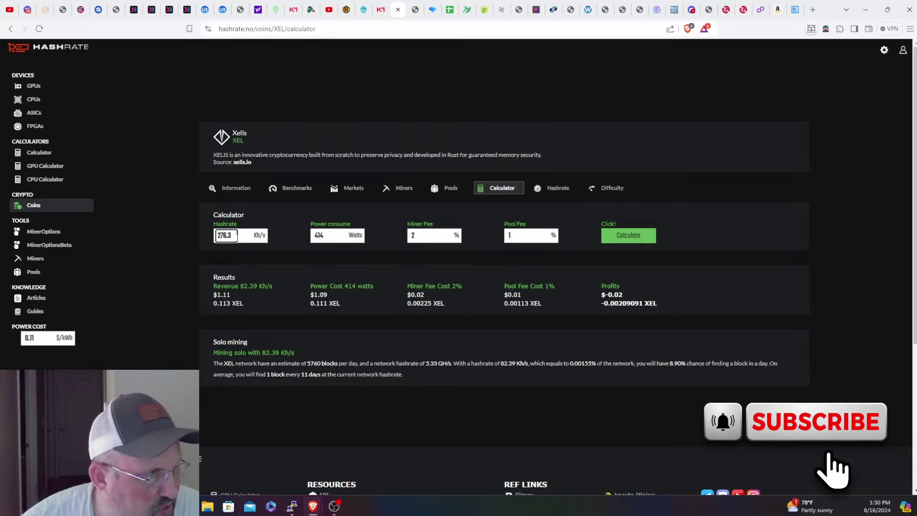
double_click(319, 236)
text(912)
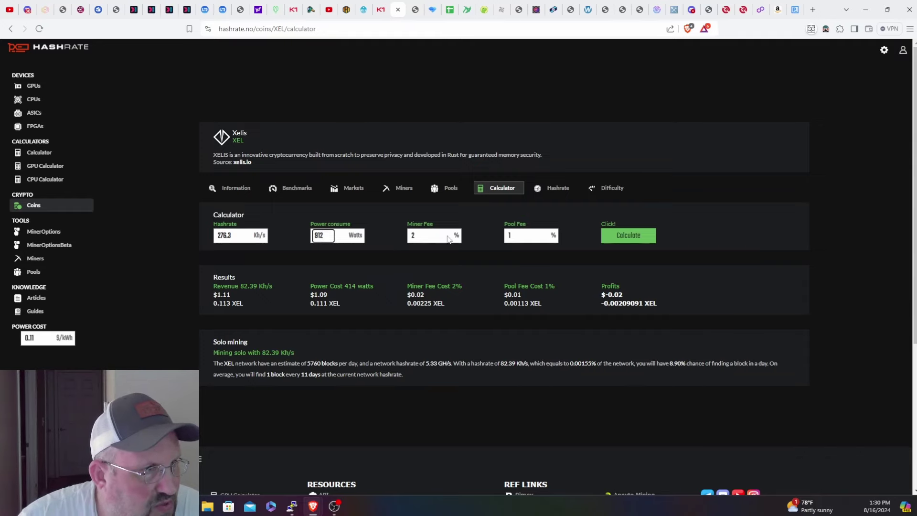
click(628, 239)
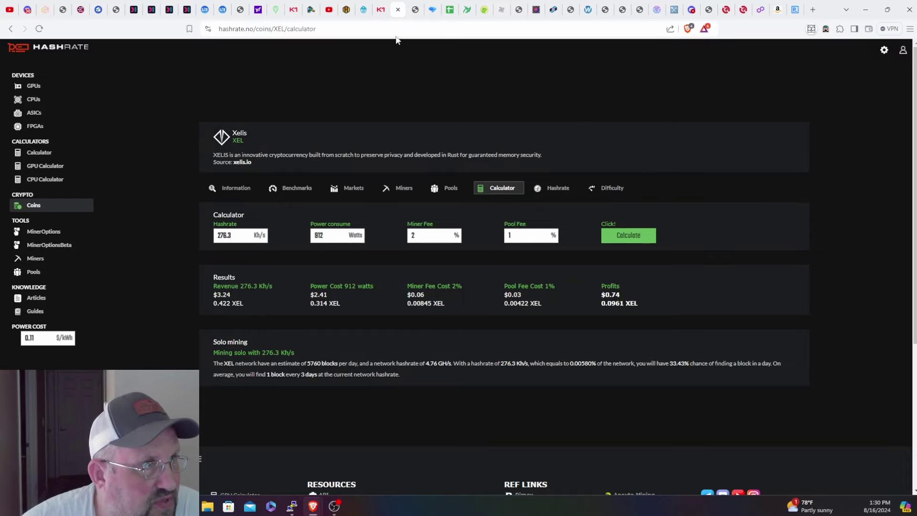
click(362, 10)
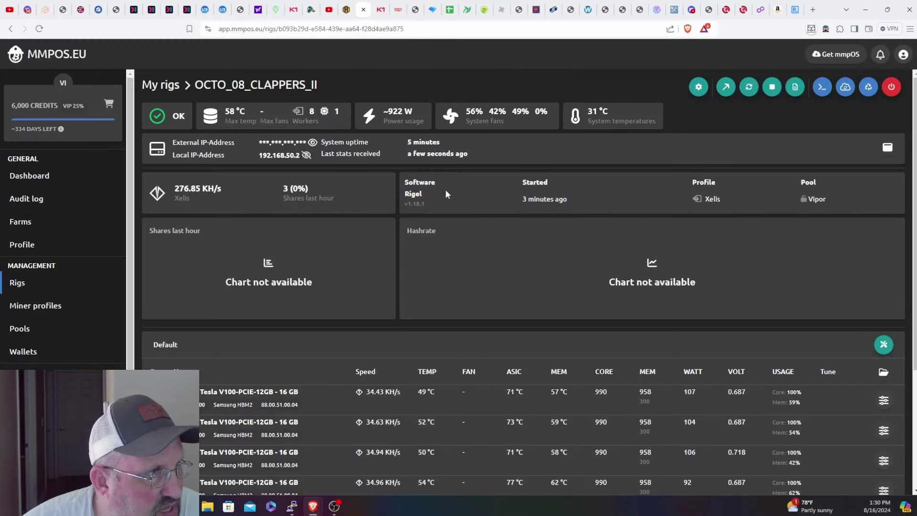
Step: Check the eight V100 GPUs' hashrates and temperatures, then go to K1 Pool's XEL account page
scroll(531, 282, down, 3)
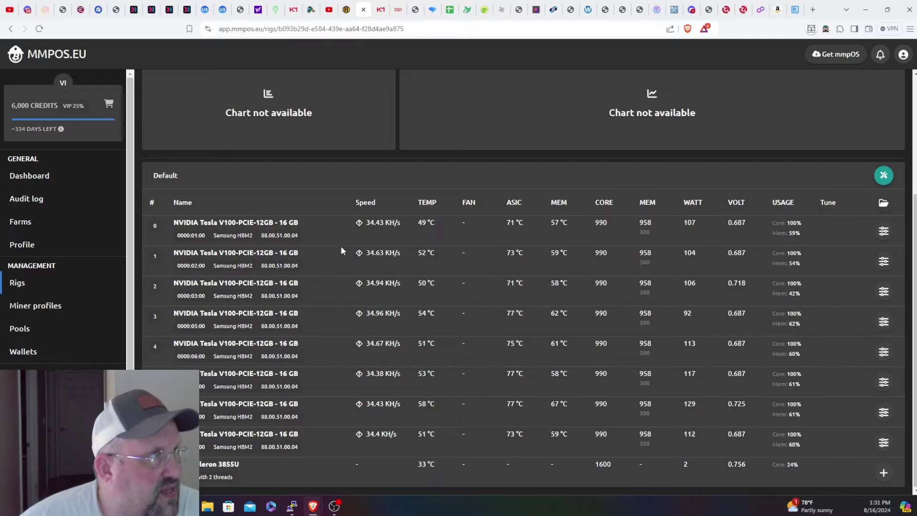
click(380, 11)
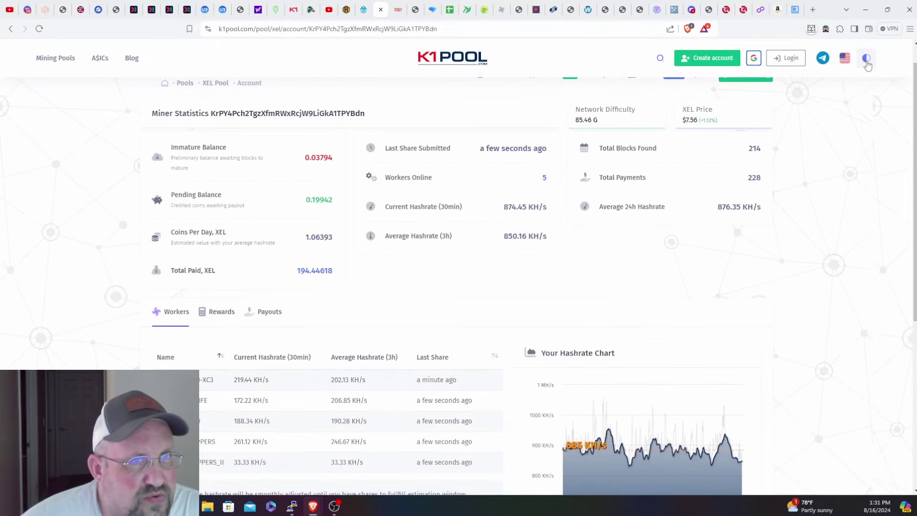
Step: Switch the K1 Pool miner statistics page to its dark theme and toggle Dark Reader for k1pool.com
click(866, 58)
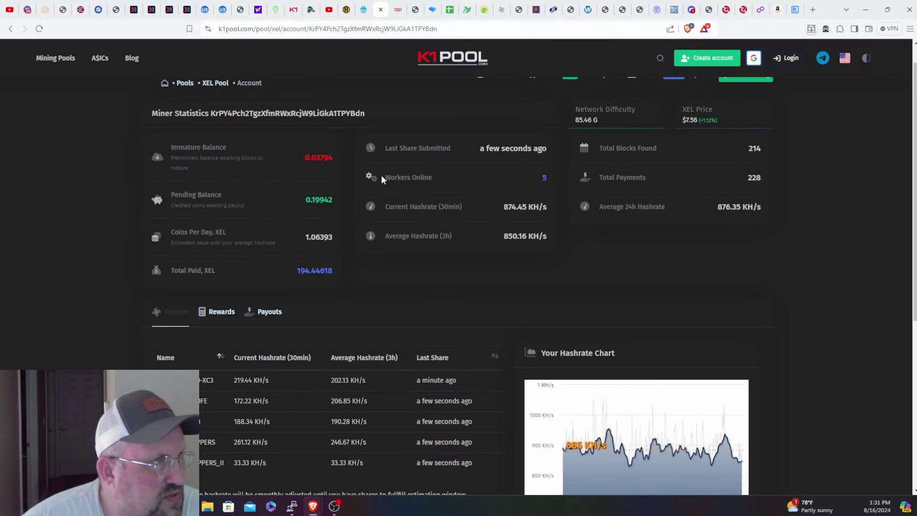
scroll(242, 221, down, 1)
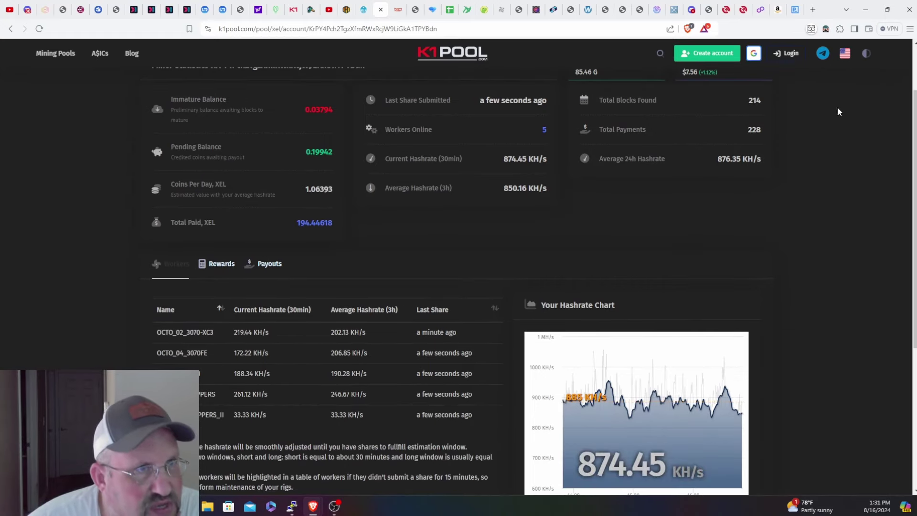
click(826, 30)
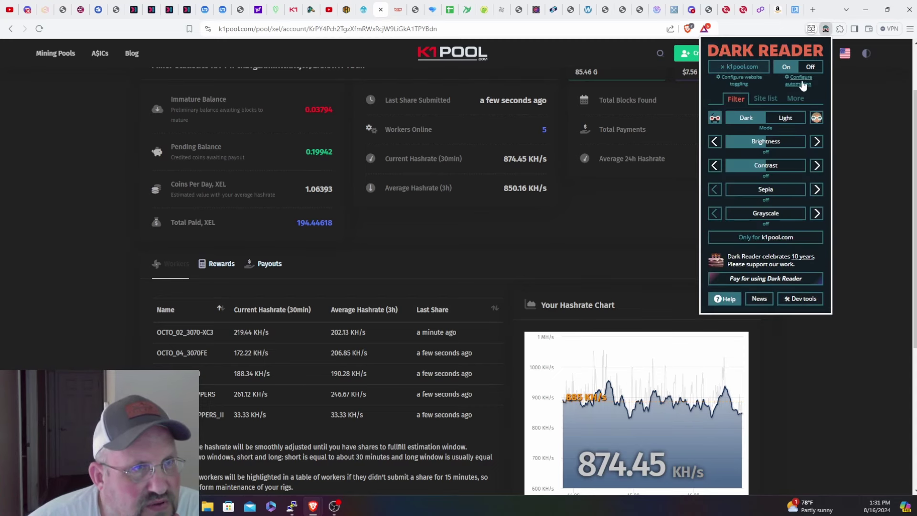
click(749, 69)
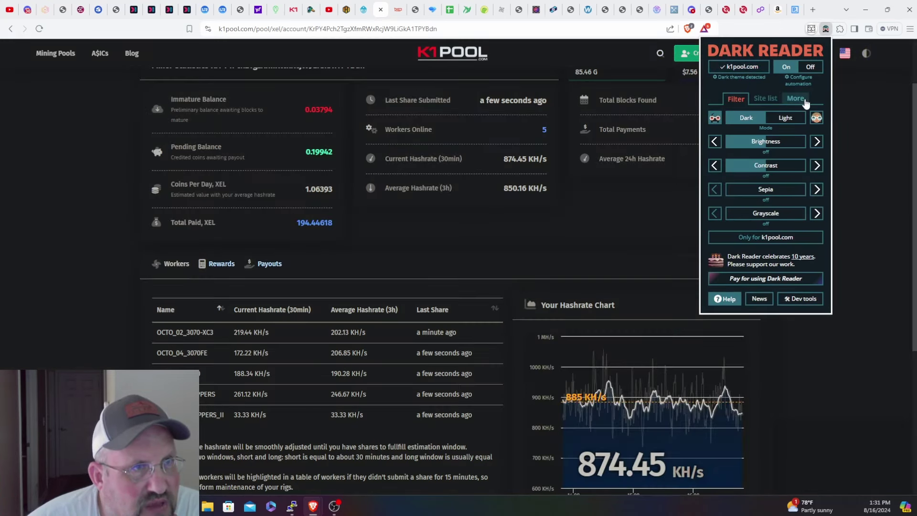
click(861, 119)
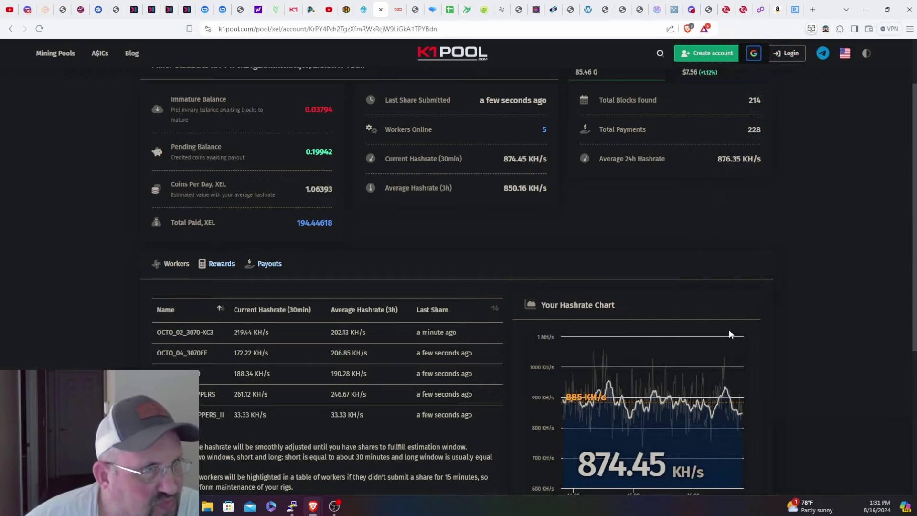
scroll(729, 329, up, 2)
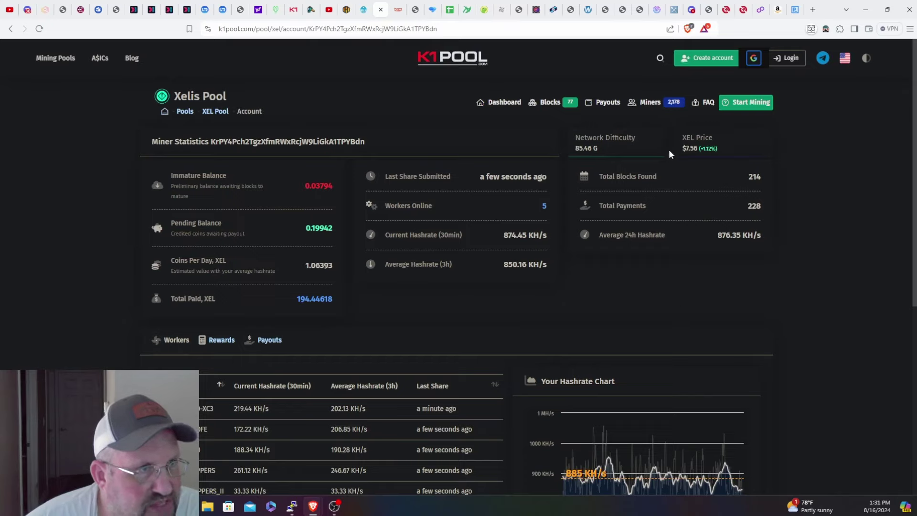